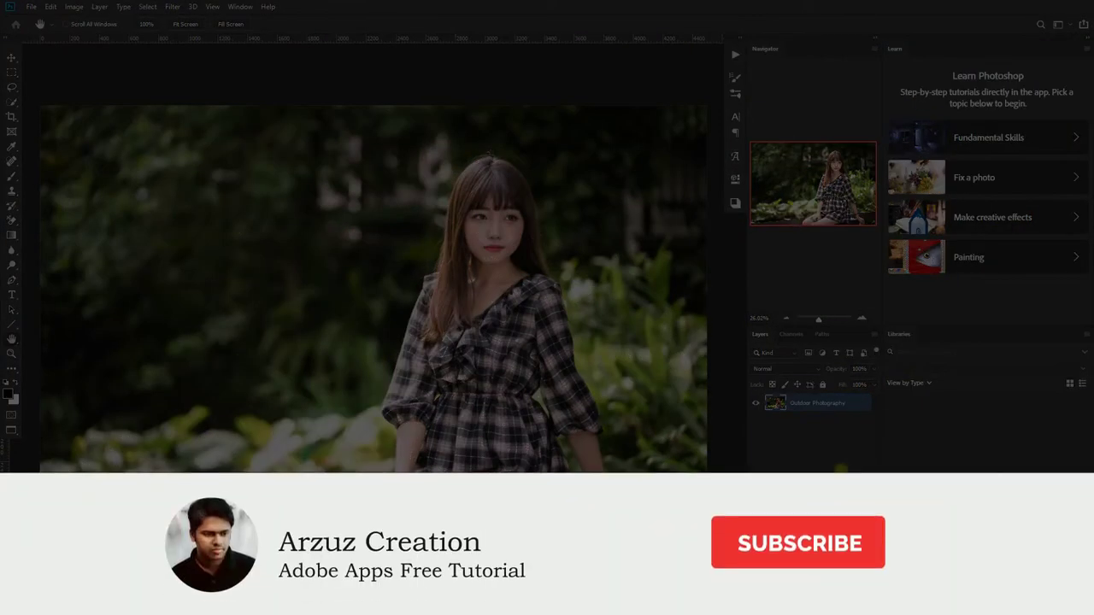
Step: Duplicate the Outdoor Photography layer, naming the copy 'Outdoor Brown Orange Color Grading Presets'
right_click(851, 411)
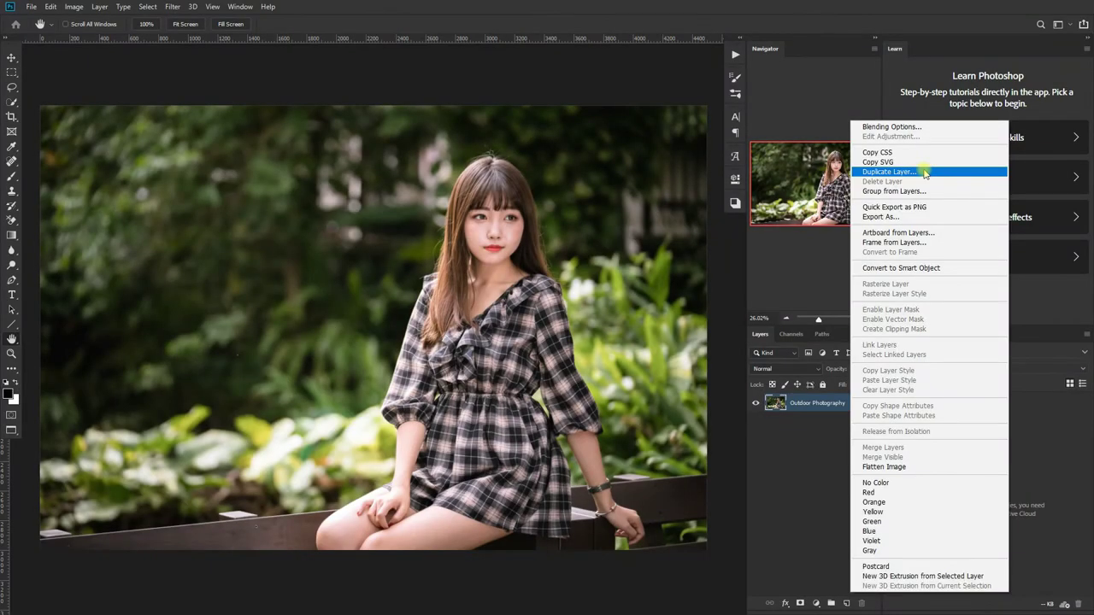
left_click(924, 174)
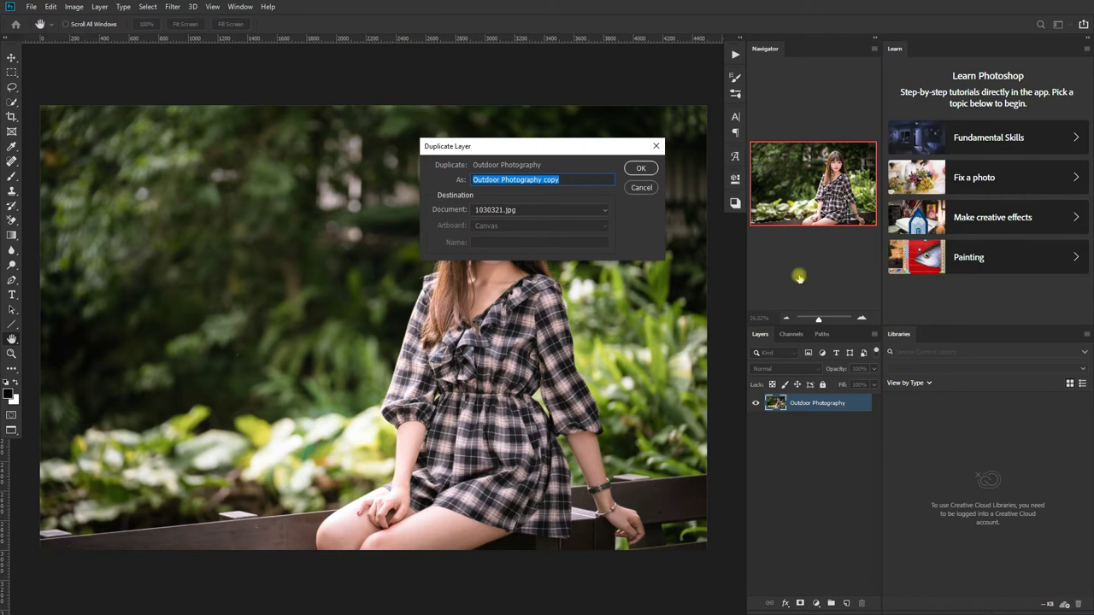
type("Outdoor Brown Orange Color Grading Pres")
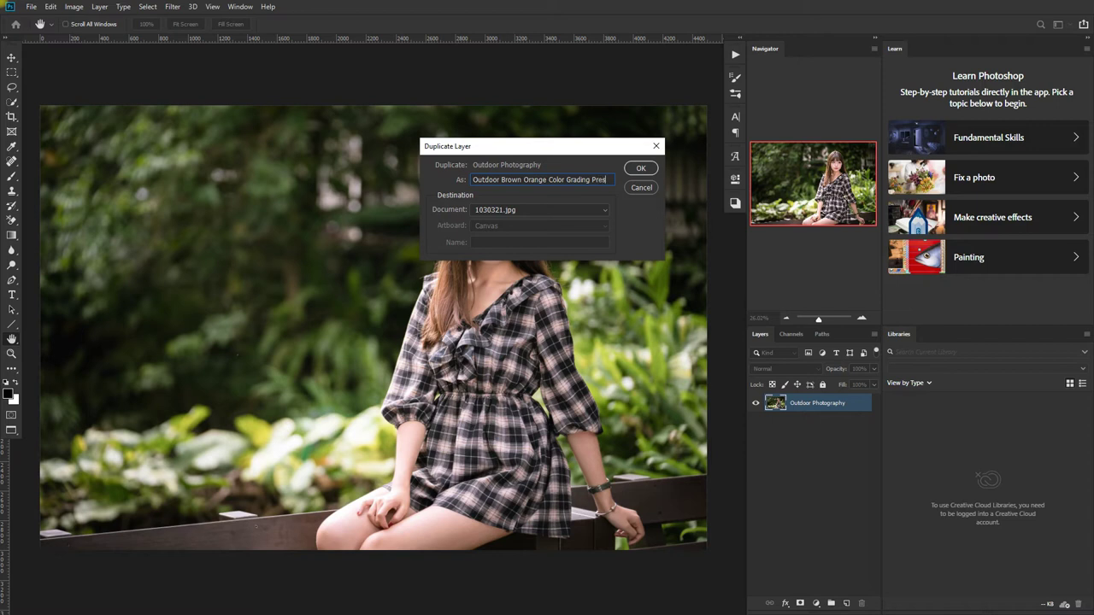
type("ts")
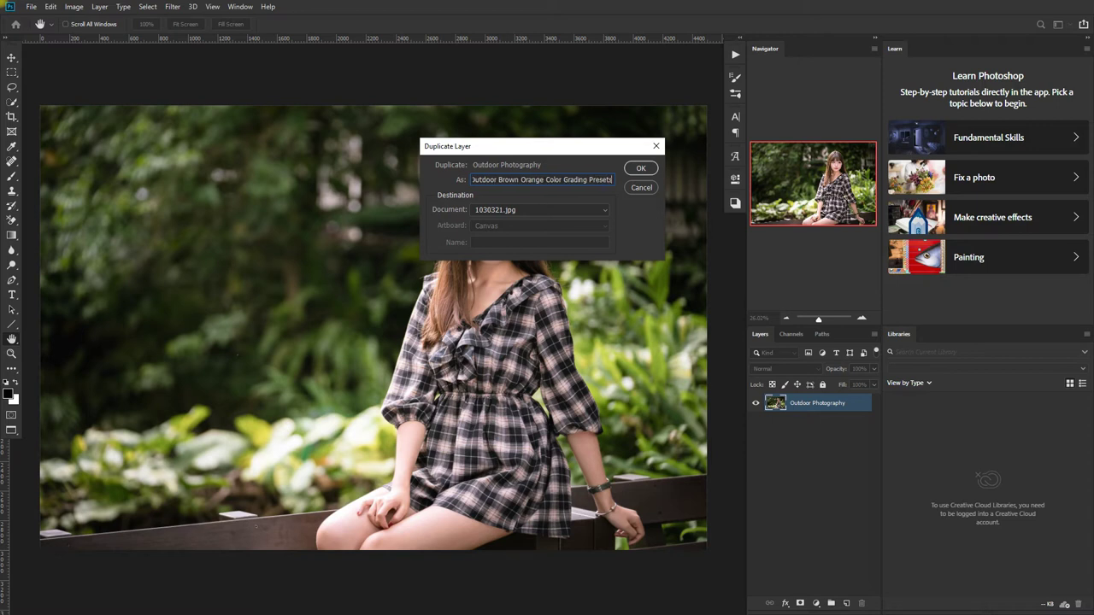
left_click(645, 169)
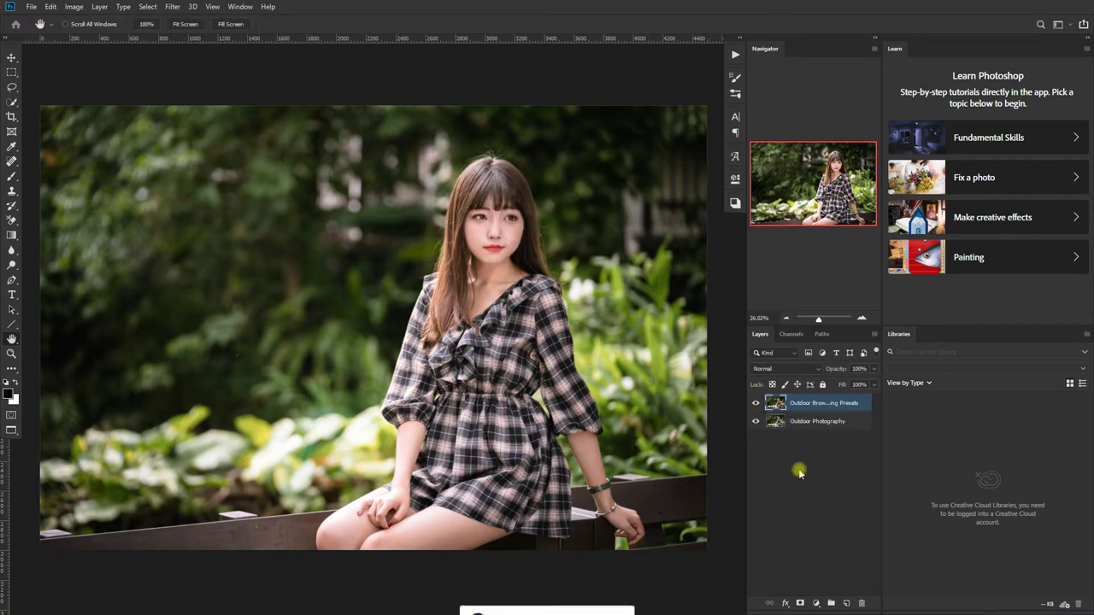
Step: In Camera Raw Filter, set Temperature +10, Tint -20 and Exposure +0.70
key("shift+ctrl+a")
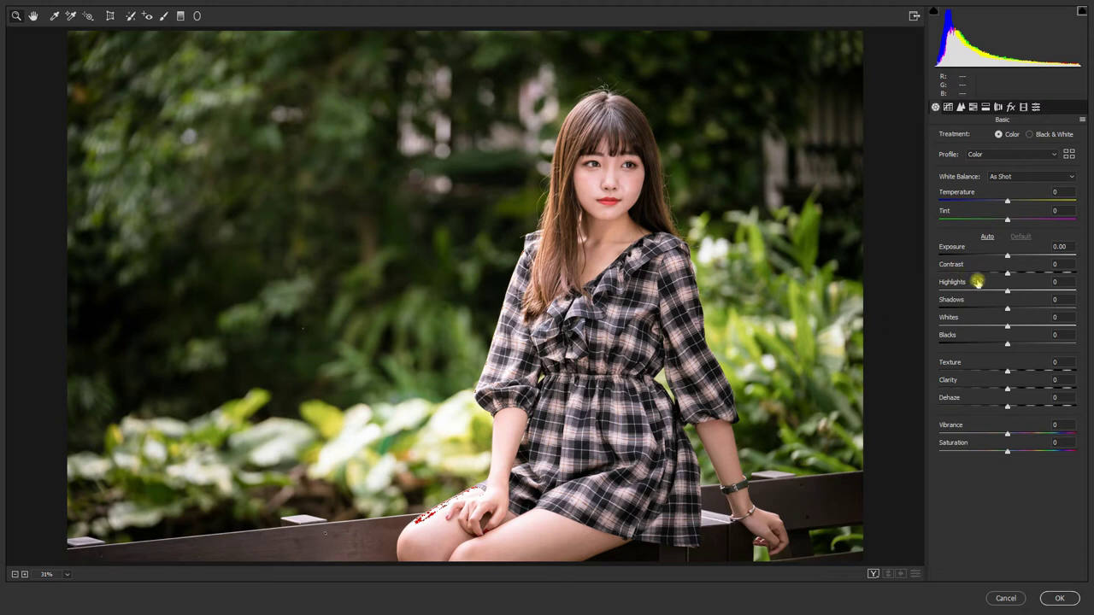
left_click_drag(965, 195, 972, 195)
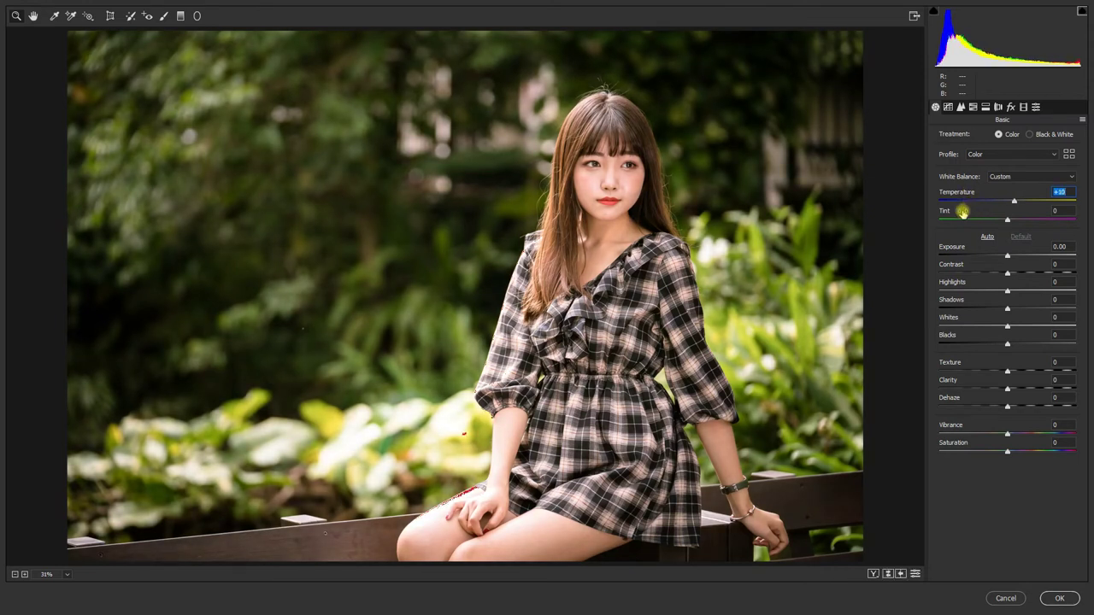
left_click_drag(962, 212, 952, 212)
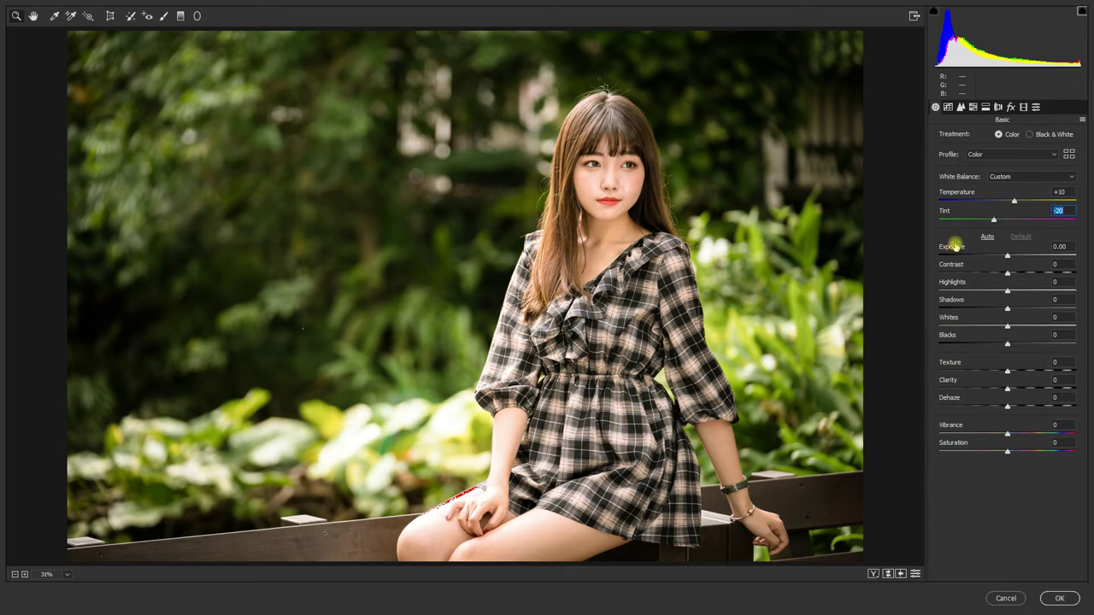
left_click_drag(953, 246, 964, 245)
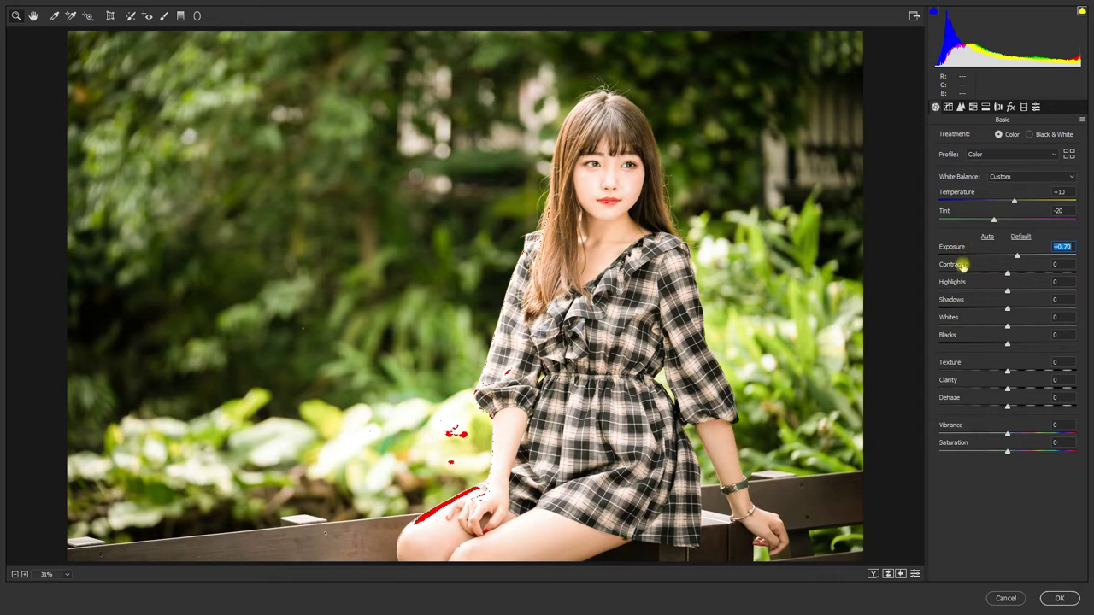
key("Tab")
Step: Set Contrast -50, Highlights -100 and Shadows -30
mouse_move(962, 265)
left_mouse_down()
mouse_move(939, 266)
mouse_move(962, 266)
left_mouse_up()
type("-50")
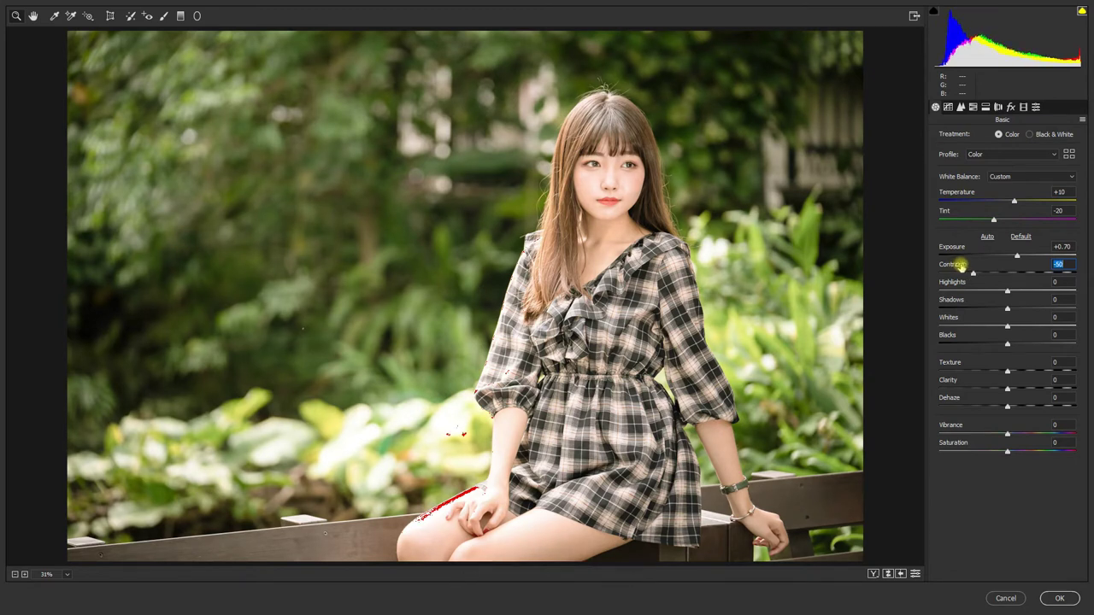
left_click_drag(982, 289, 895, 289)
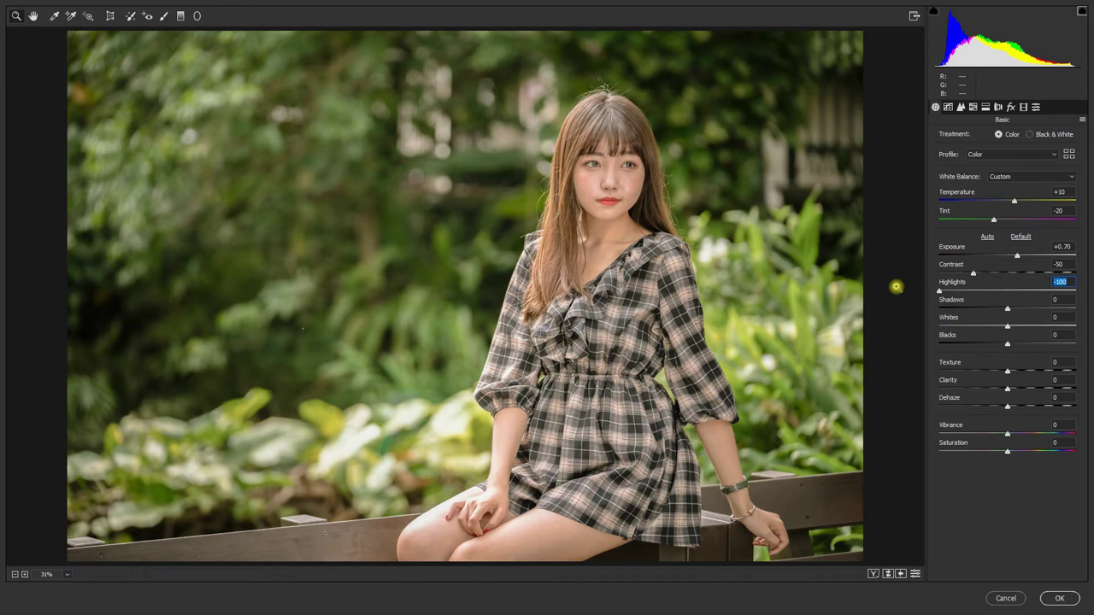
left_click_drag(953, 303, 941, 303)
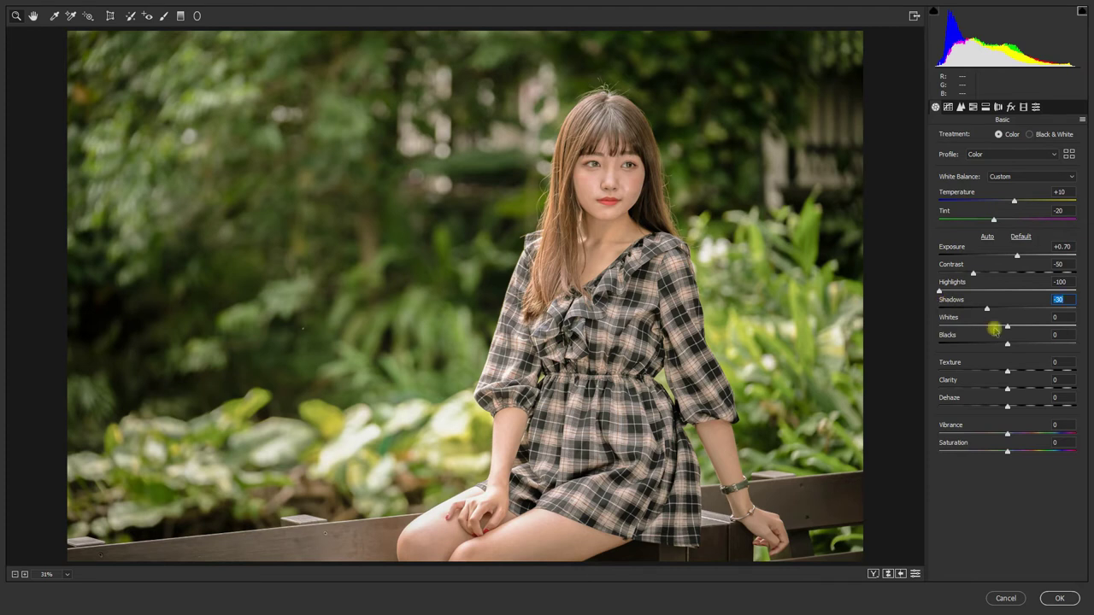
Step: Set Whites -100, Blacks +74 and Clarity +20
left_click_drag(984, 322, 903, 323)
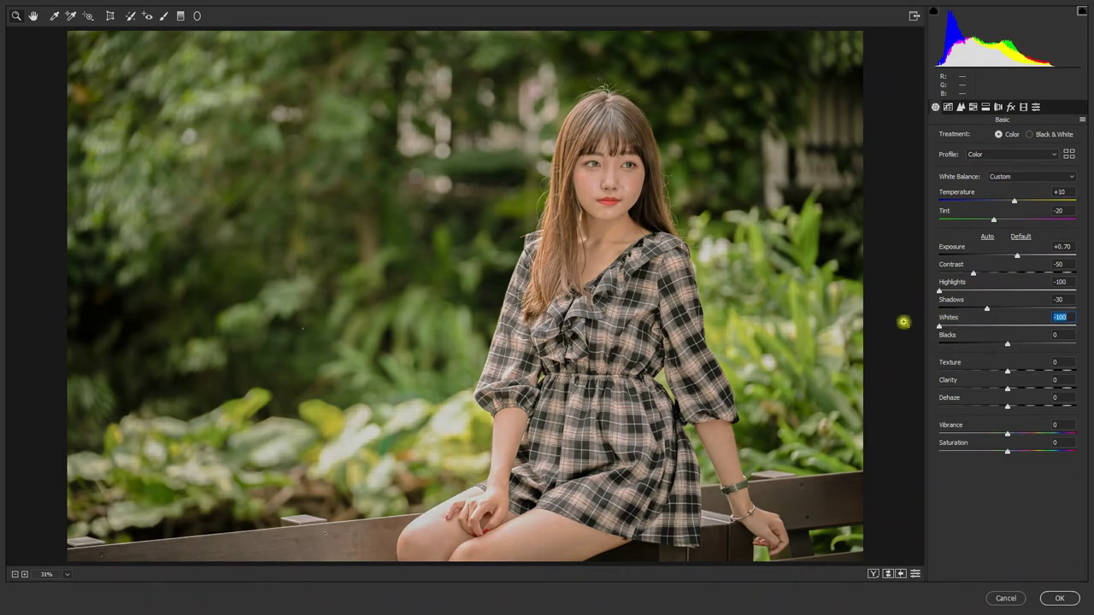
left_click_drag(964, 337, 996, 338)
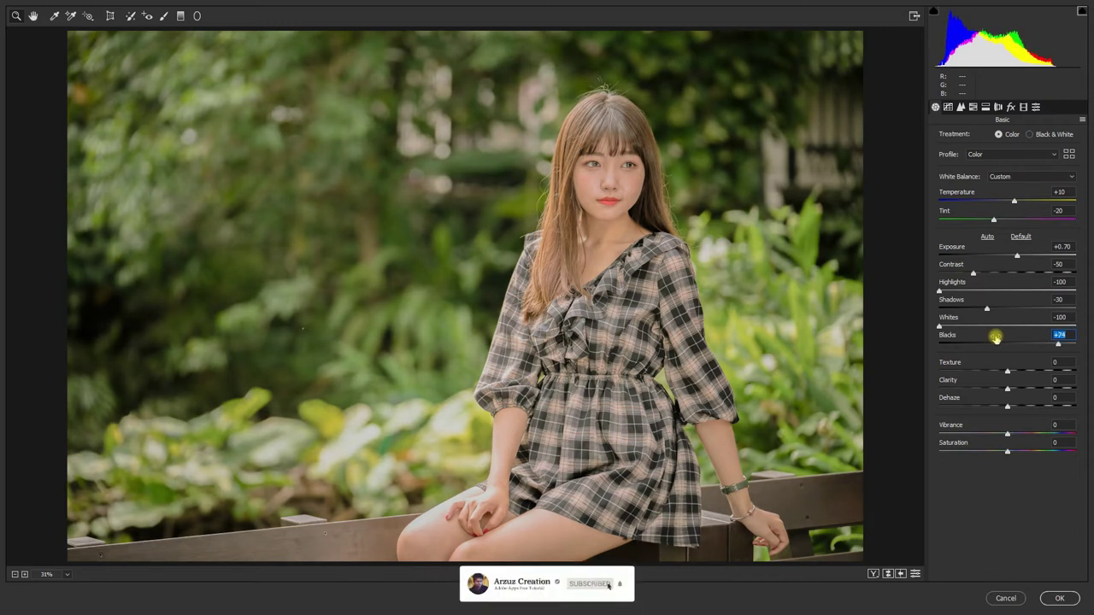
left_click(951, 382)
key("shift+Up")
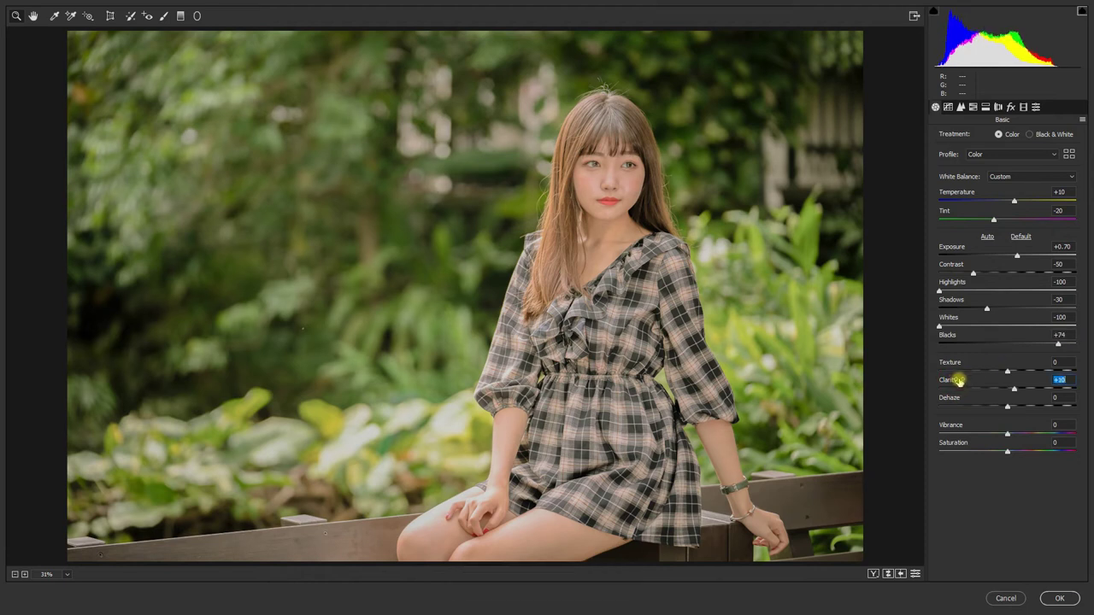
left_click_drag(951, 383, 958, 383)
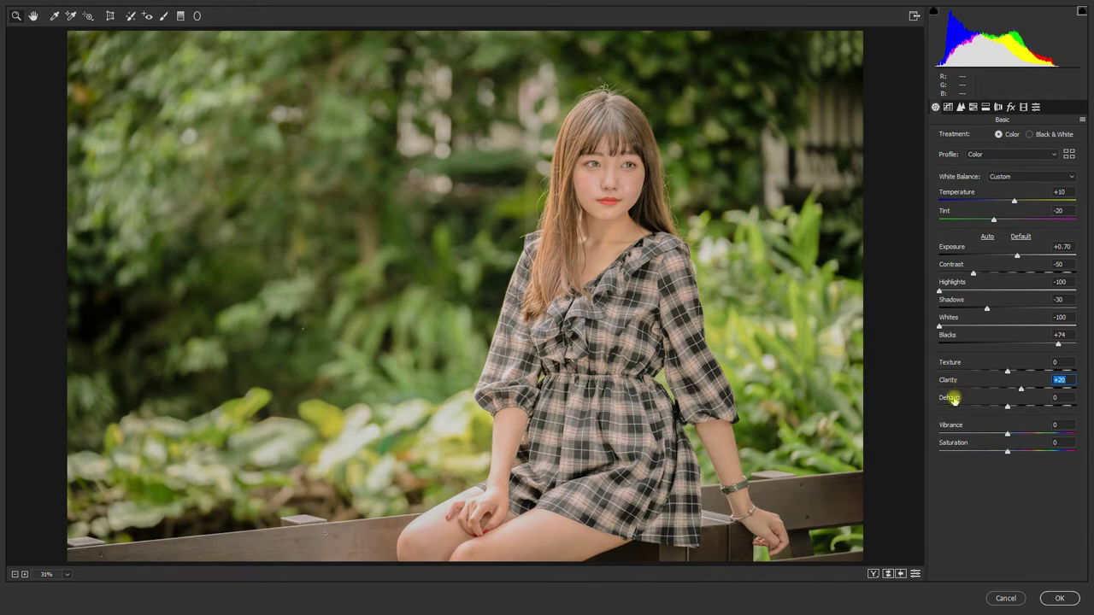
Step: Set Dehaze +14, Vibrance -24 and Saturation +18
left_click_drag(954, 400, 963, 401)
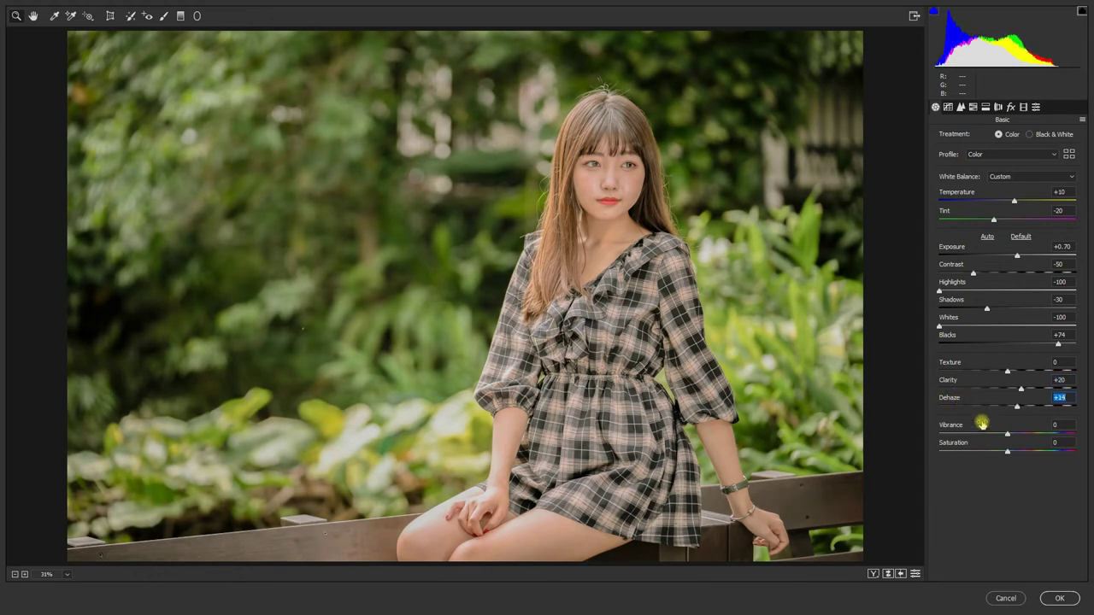
left_click_drag(982, 432, 966, 429)
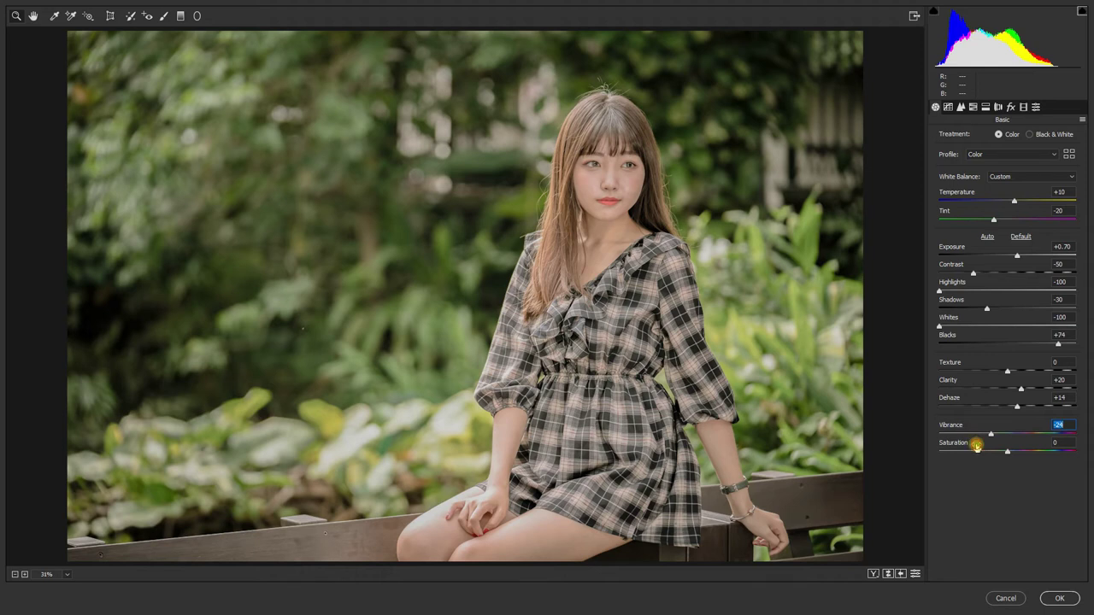
left_click_drag(976, 445, 987, 445)
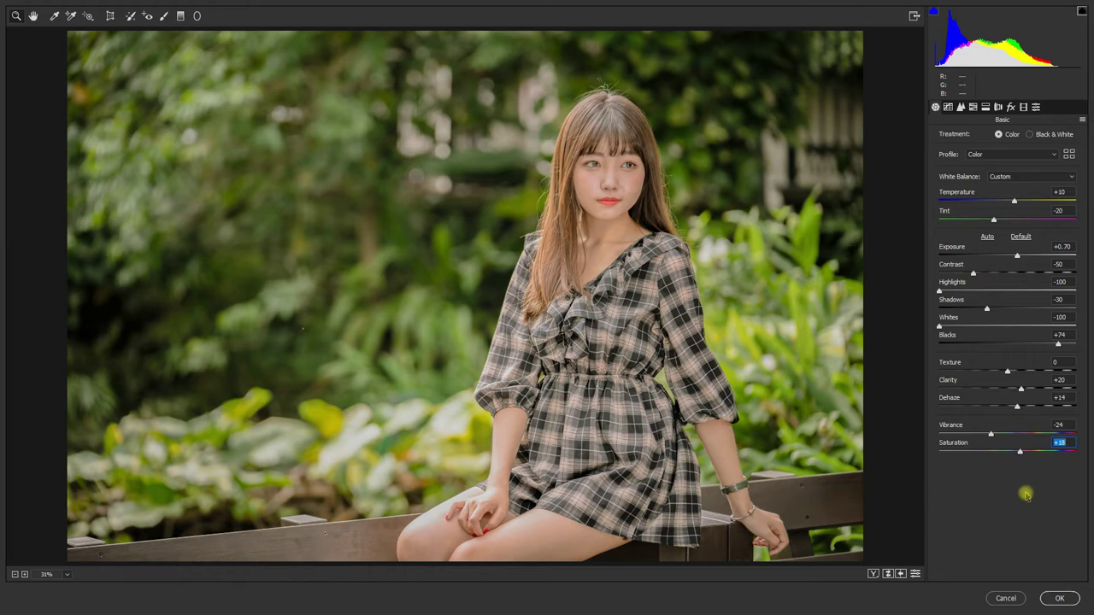
Step: Show the Before/After side-by-side view and put the Tone Curve in Point mode
left_click(871, 574)
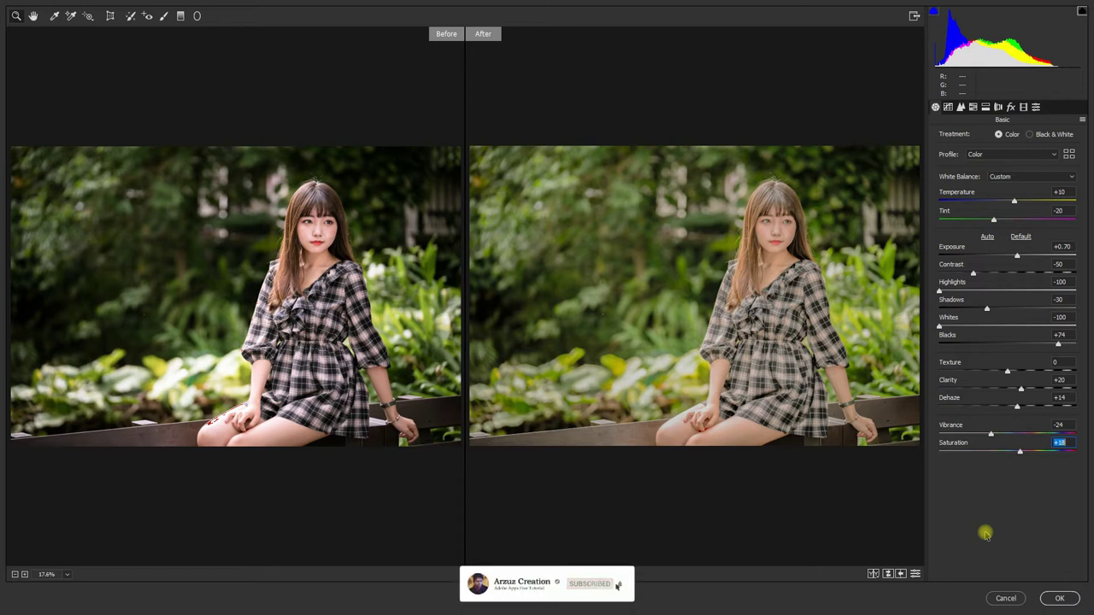
left_click(1069, 444)
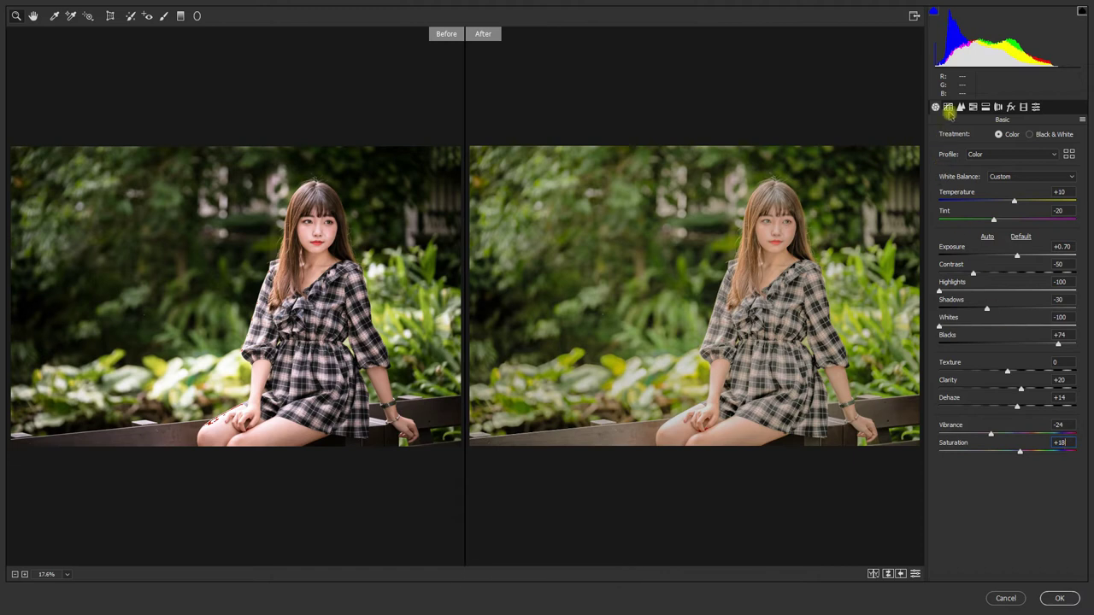
left_click(947, 106)
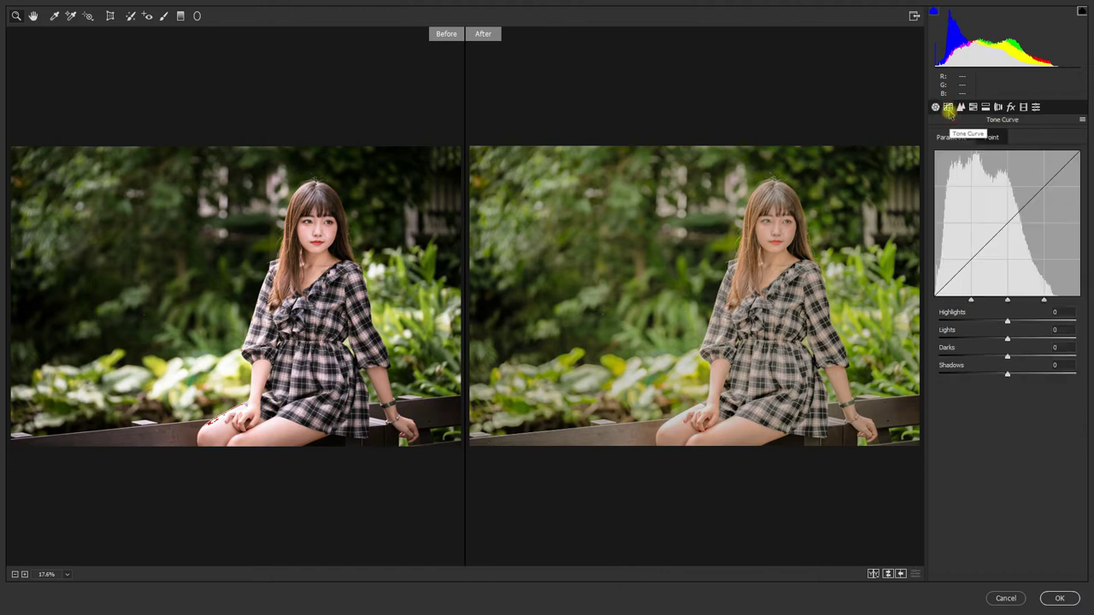
left_click(991, 137)
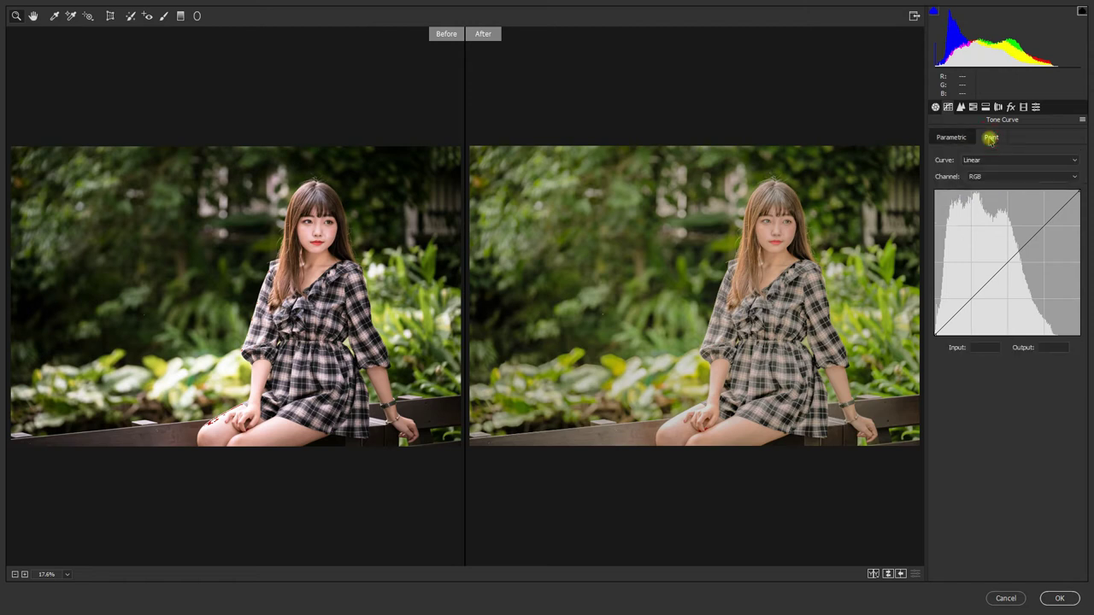
Step: Lift the curve's black point to Input 2, Output 12
left_click(935, 335)
left_click_drag(935, 335, 932, 330)
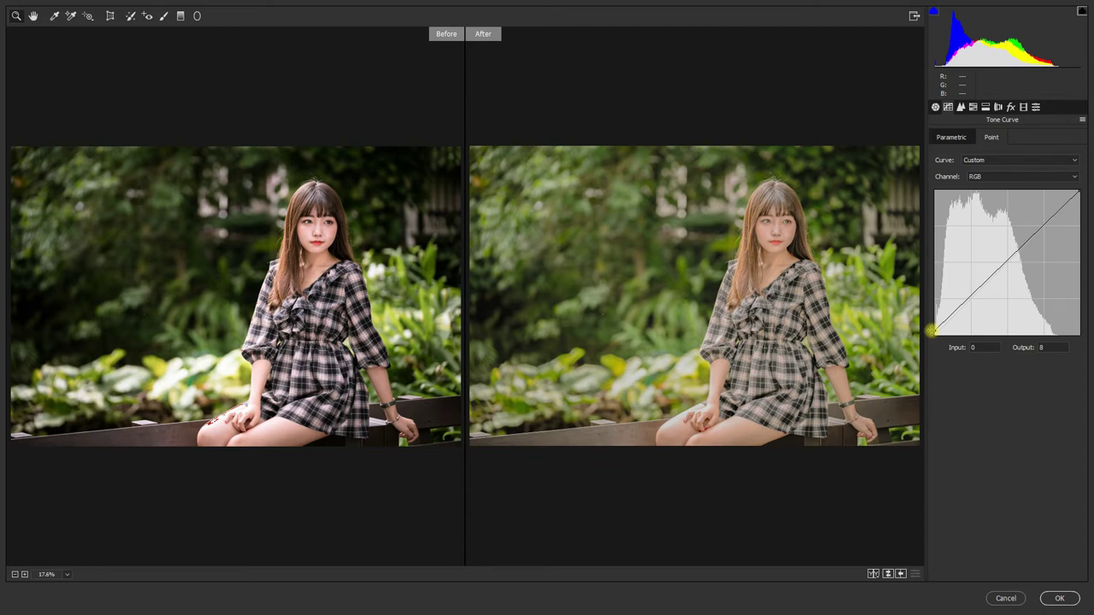
left_click_drag(931, 331, 930, 329)
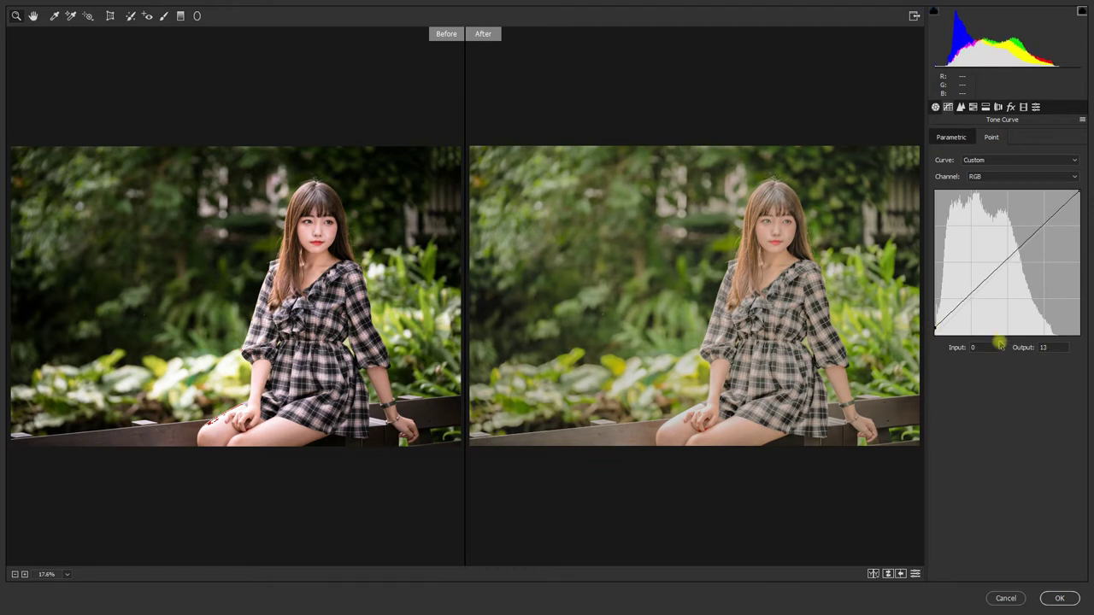
left_click(1052, 349)
type("12")
left_click(985, 347)
type("2")
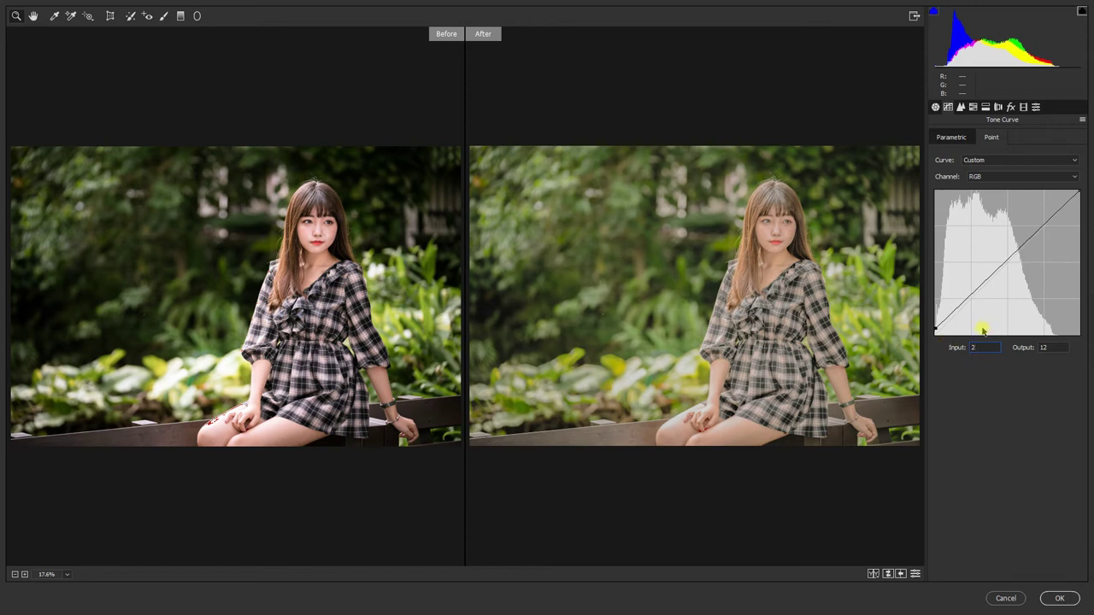
Step: Add a lower tone-curve point at Input 60, Output 43
left_click_drag(963, 303, 972, 307)
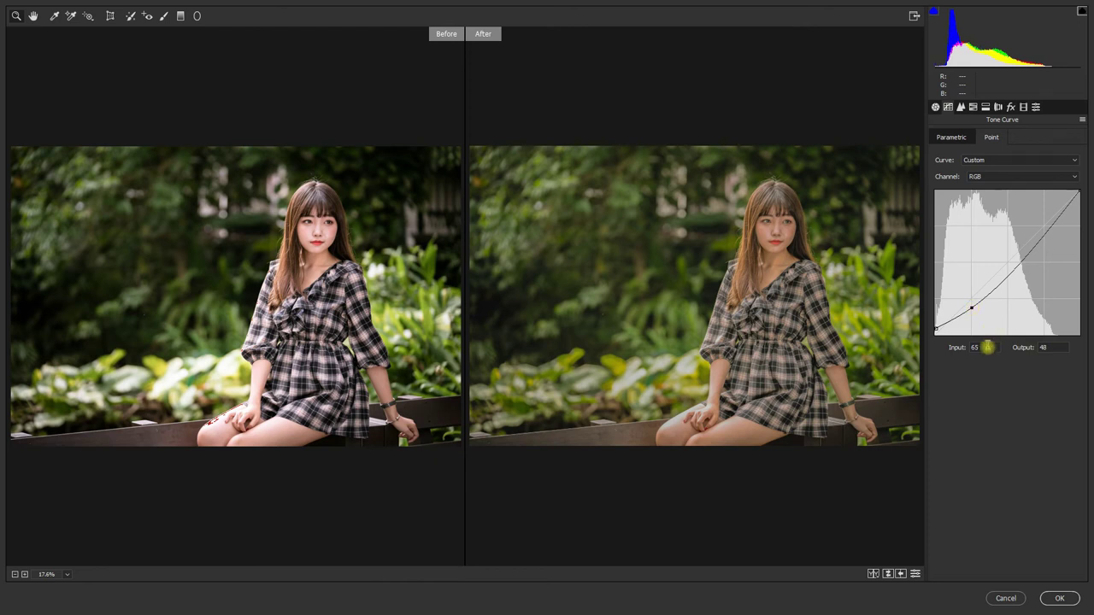
double_click(979, 348)
type("60")
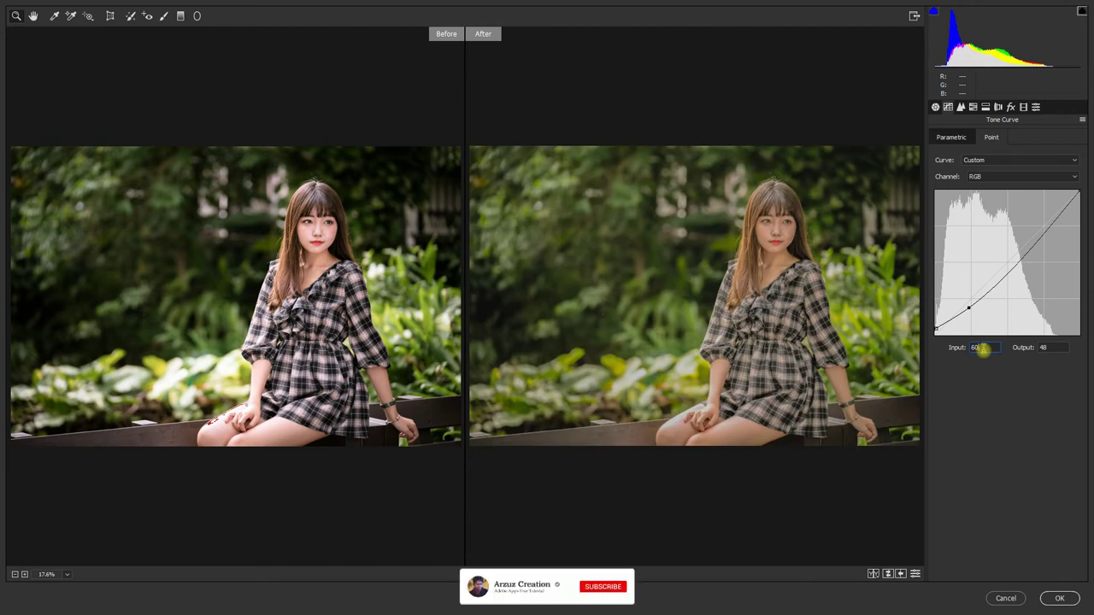
left_click(1044, 347)
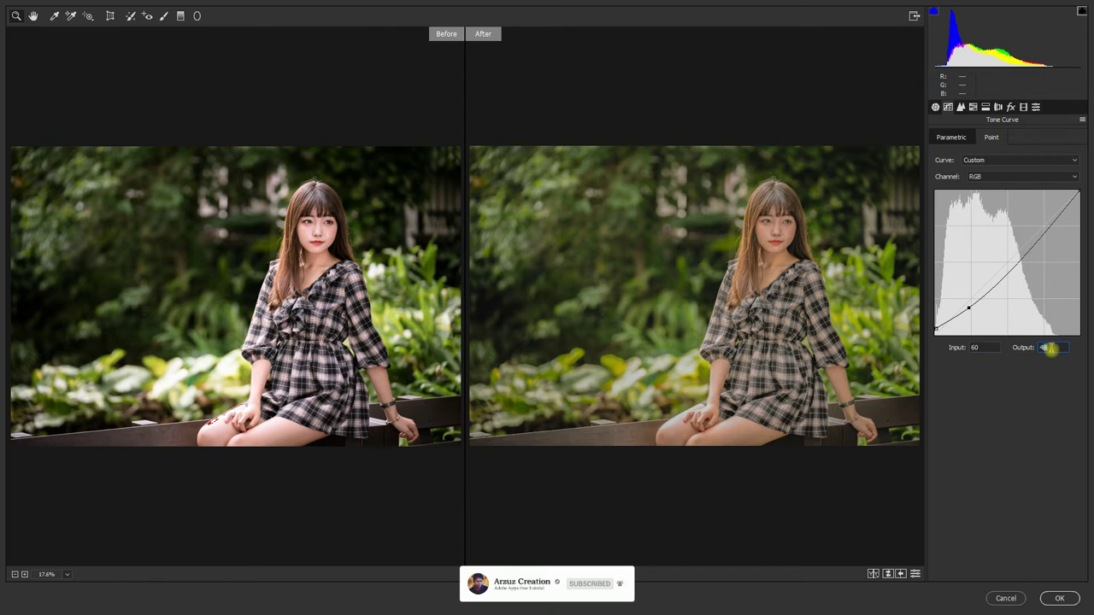
type("43")
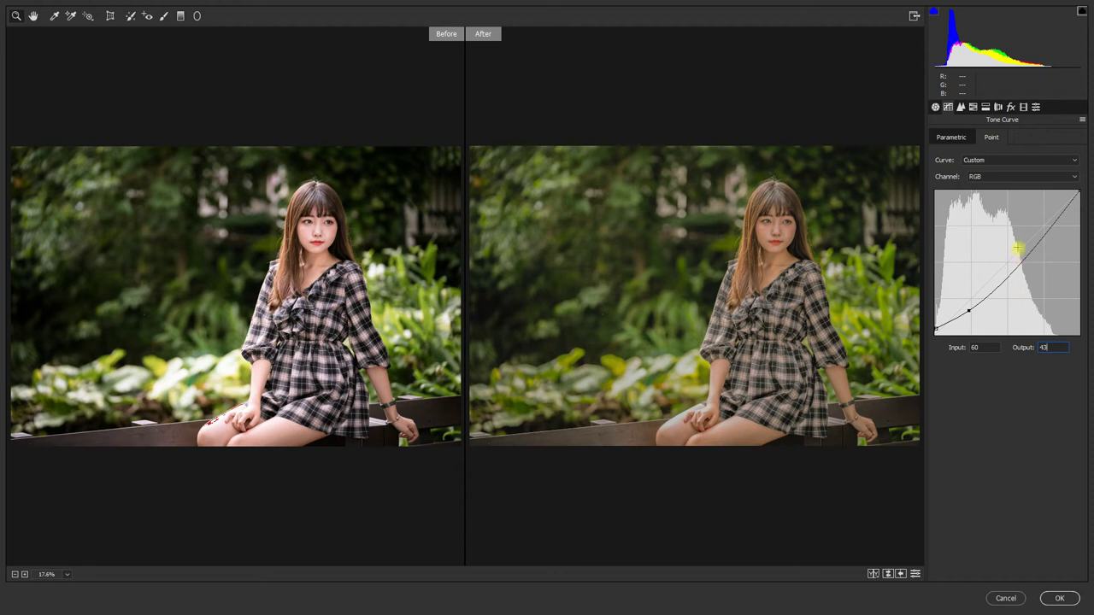
Step: Add a midtone curve point at Input 120, Output 103
left_click_drag(1007, 276, 1003, 269)
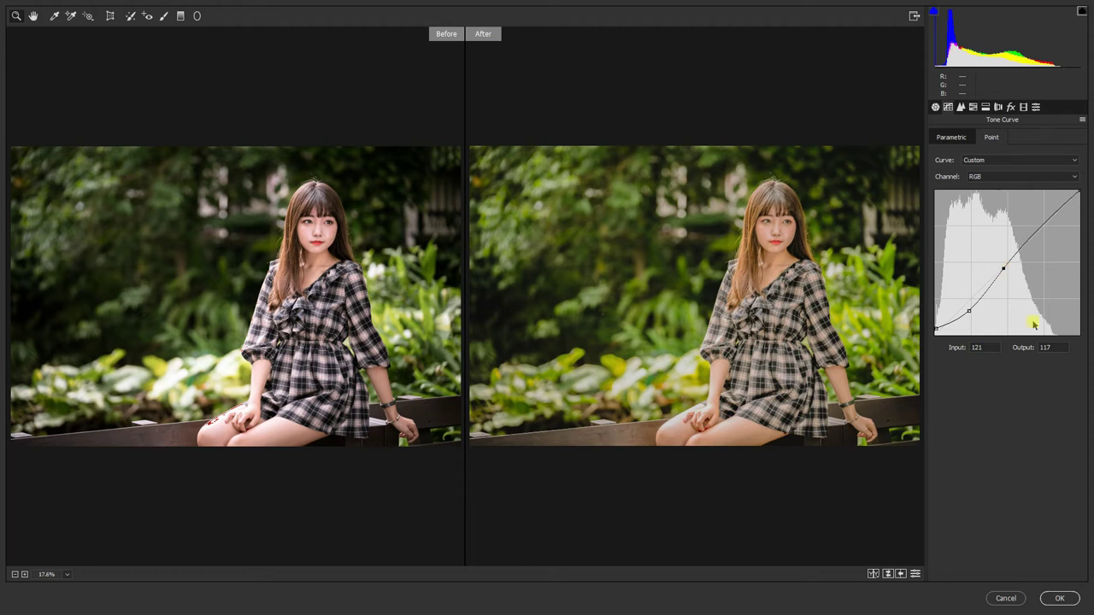
left_click(983, 349)
type("120")
left_click(1052, 347)
type("10")
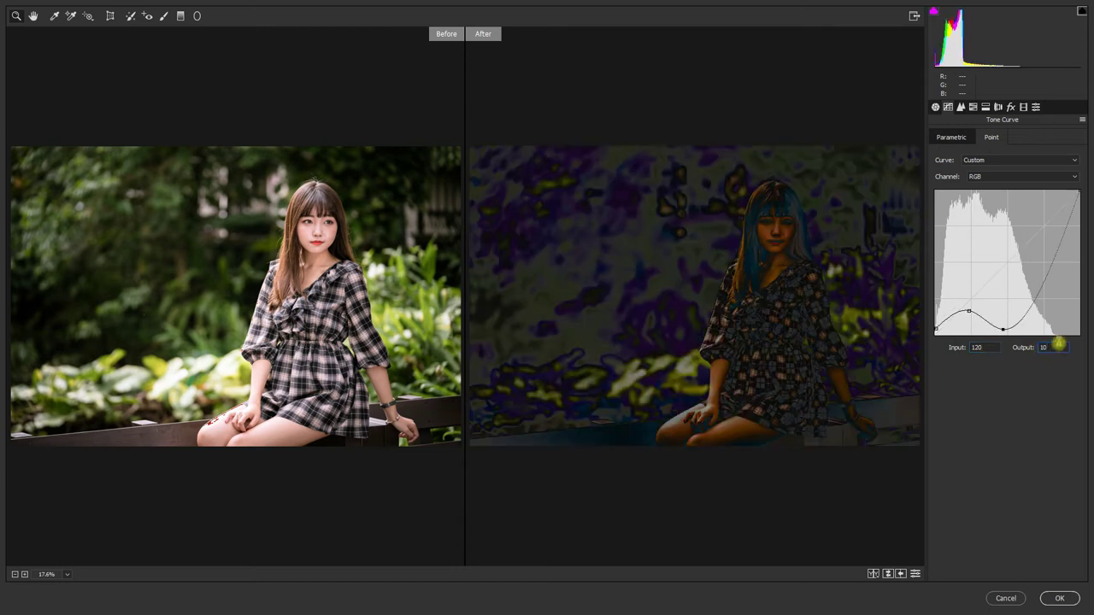
type("3")
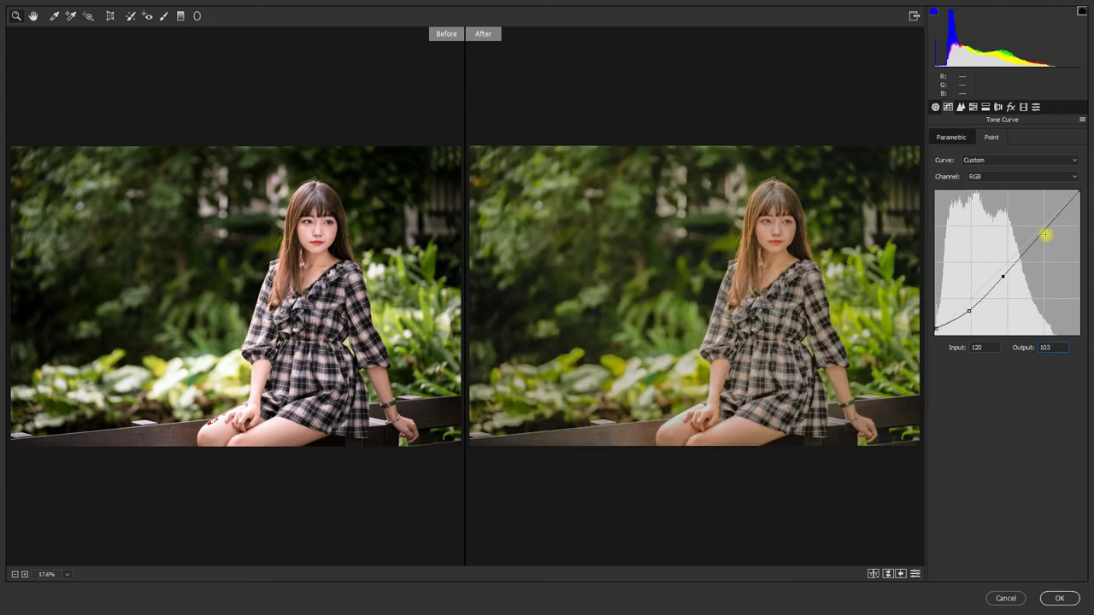
Step: Add a highlight curve point at Input 193, Output 189
left_click(1045, 229)
left_click_drag(1045, 229, 1044, 227)
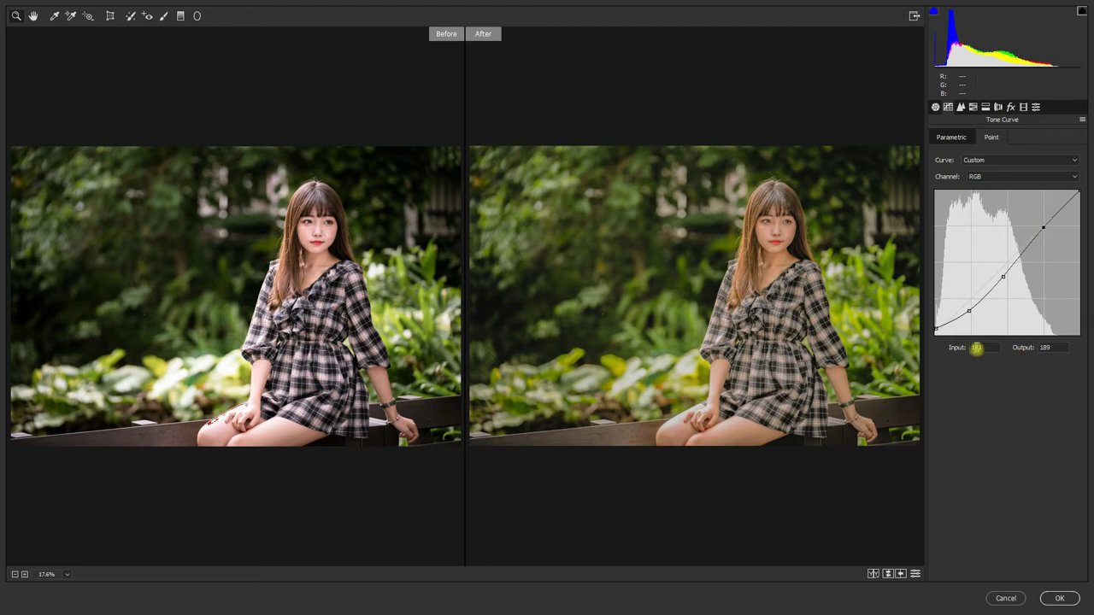
left_click_drag(981, 347, 986, 349)
key("Up")
key("Up")
left_click(1004, 177)
left_click(1005, 183)
left_click(967, 140)
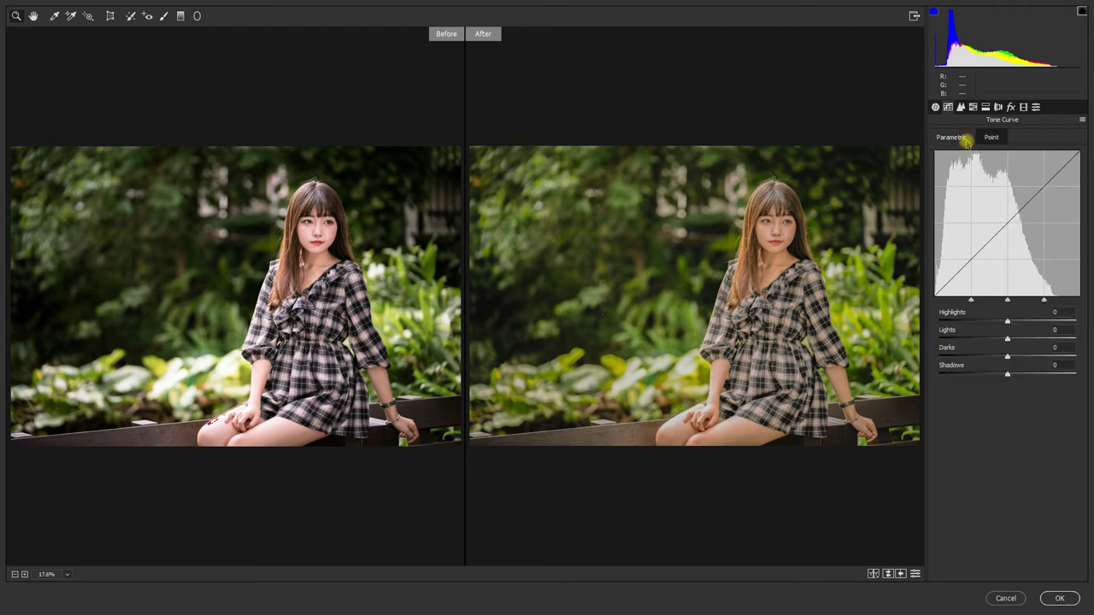
Step: In the Detail panel, set Sharpening Amount 20, Luminance noise reduction 20, Color 30
left_click(961, 107)
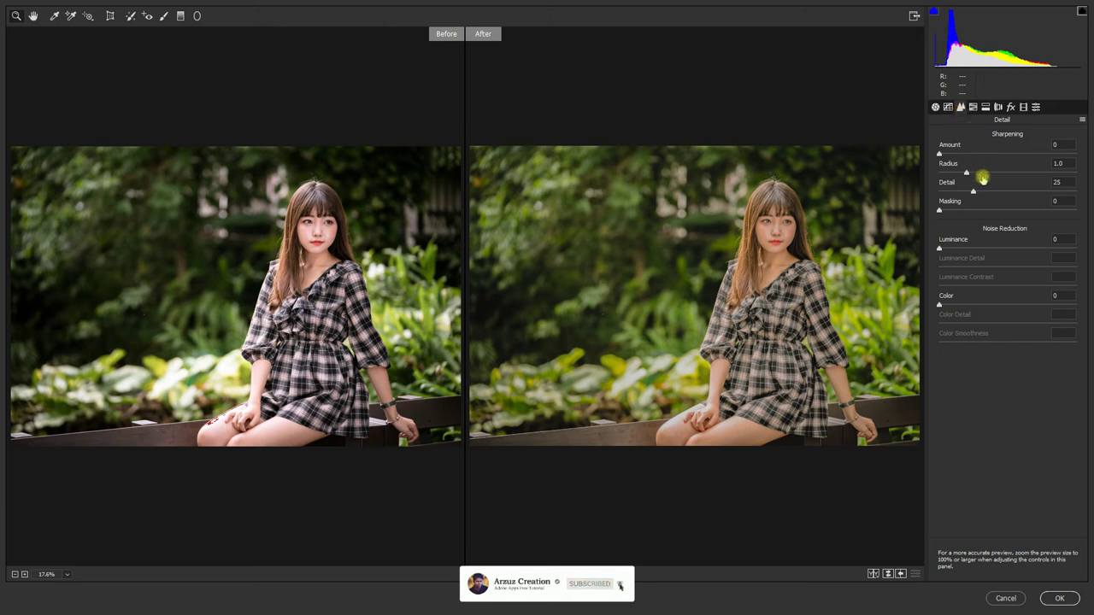
left_click(946, 148)
left_click_drag(944, 147, 953, 147)
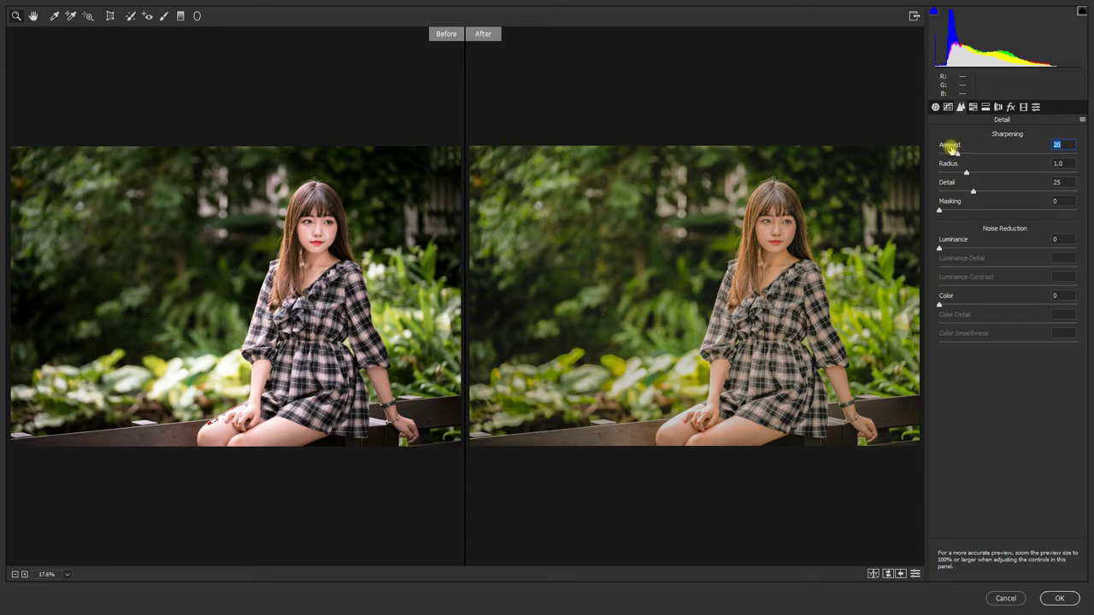
left_click_drag(943, 240, 948, 243)
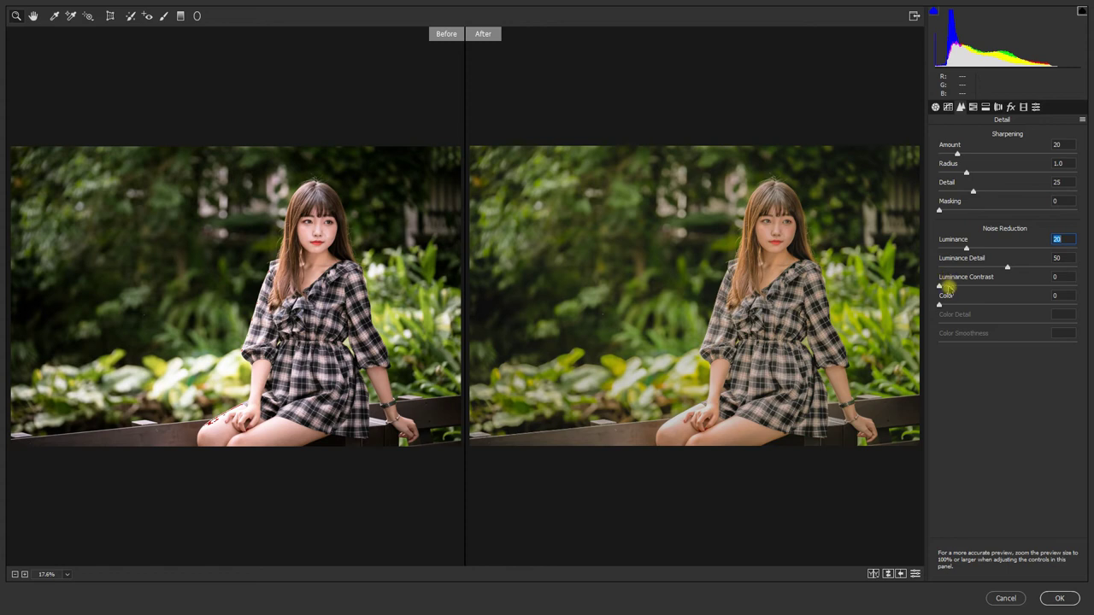
left_click_drag(948, 296, 966, 298)
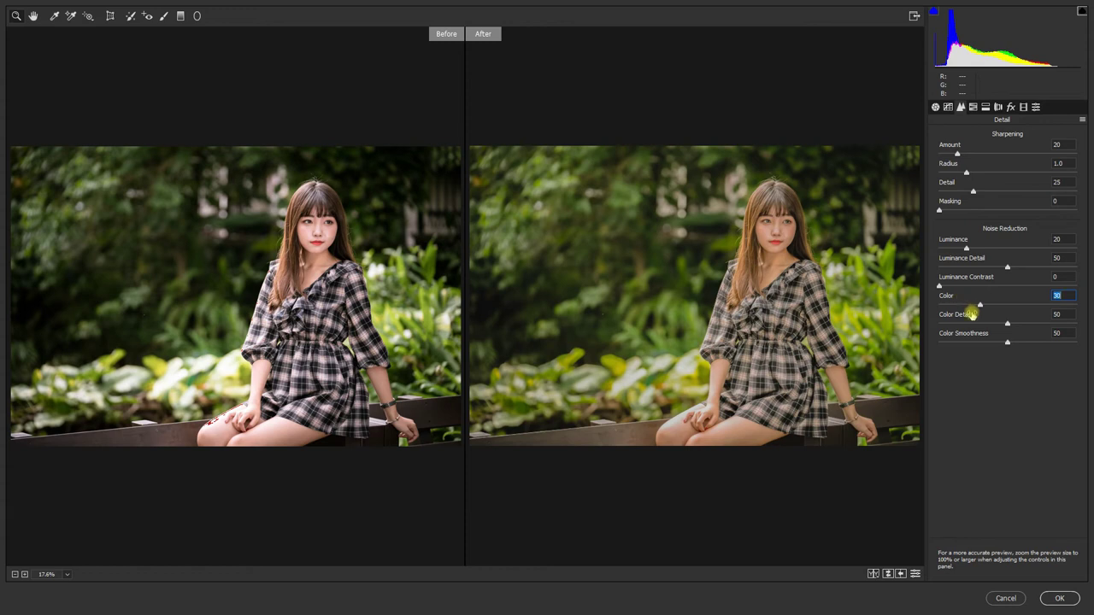
left_click(972, 107)
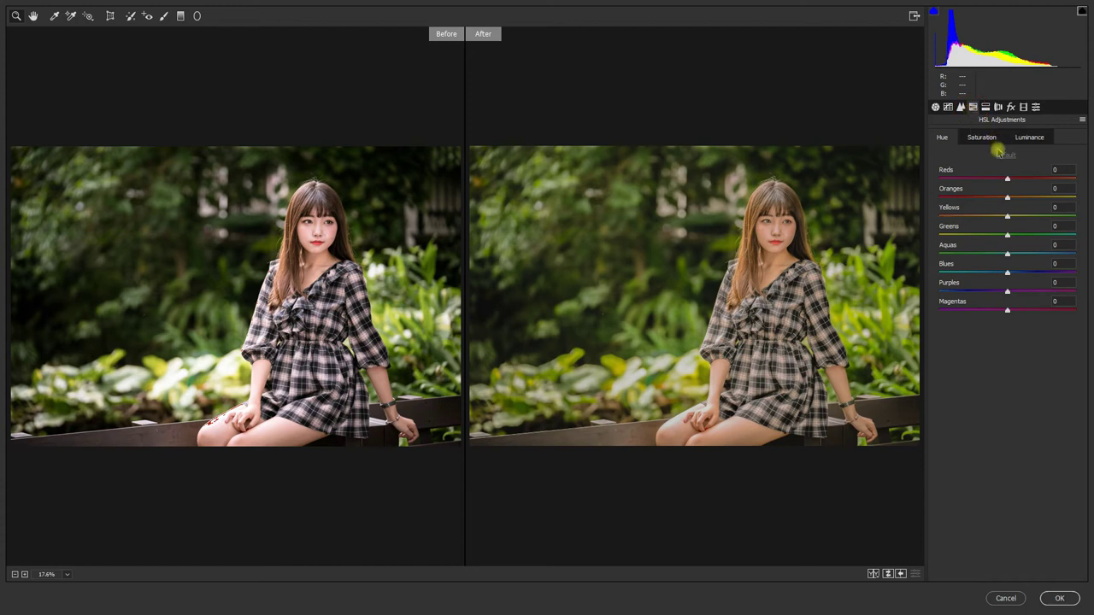
Step: Set HSL Hue to Yellows -76, Greens -100, Aquas -100 and Blues +100
left_click_drag(1005, 212, 955, 207)
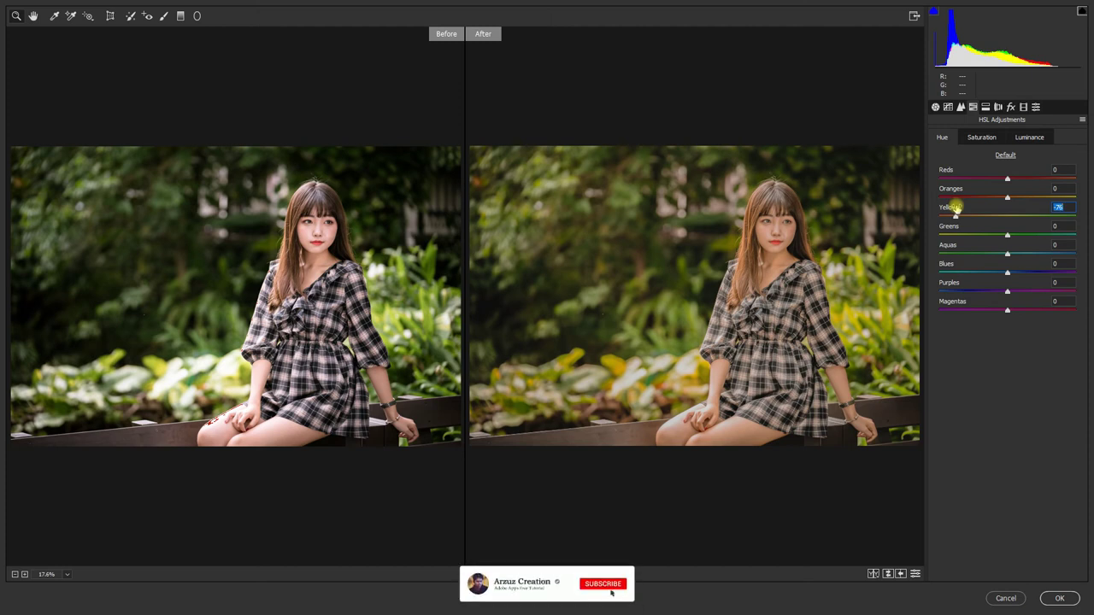
left_click_drag(989, 232, 823, 229)
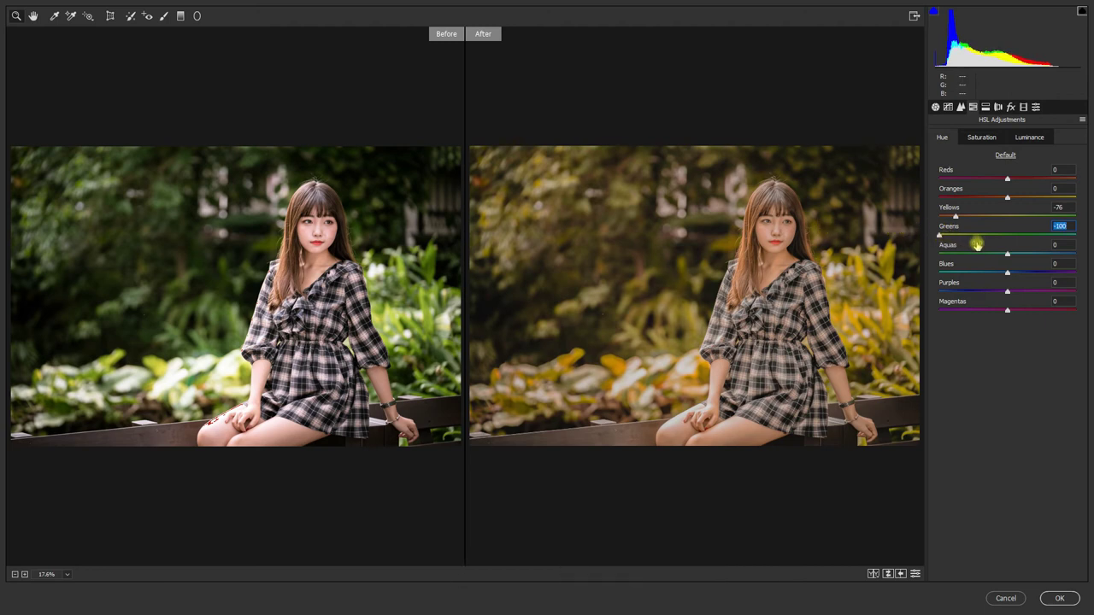
left_click_drag(976, 248, 971, 254)
mouse_move(980, 261)
left_mouse_down()
mouse_move(931, 247)
mouse_move(993, 266)
mouse_move(1061, 264)
left_mouse_up()
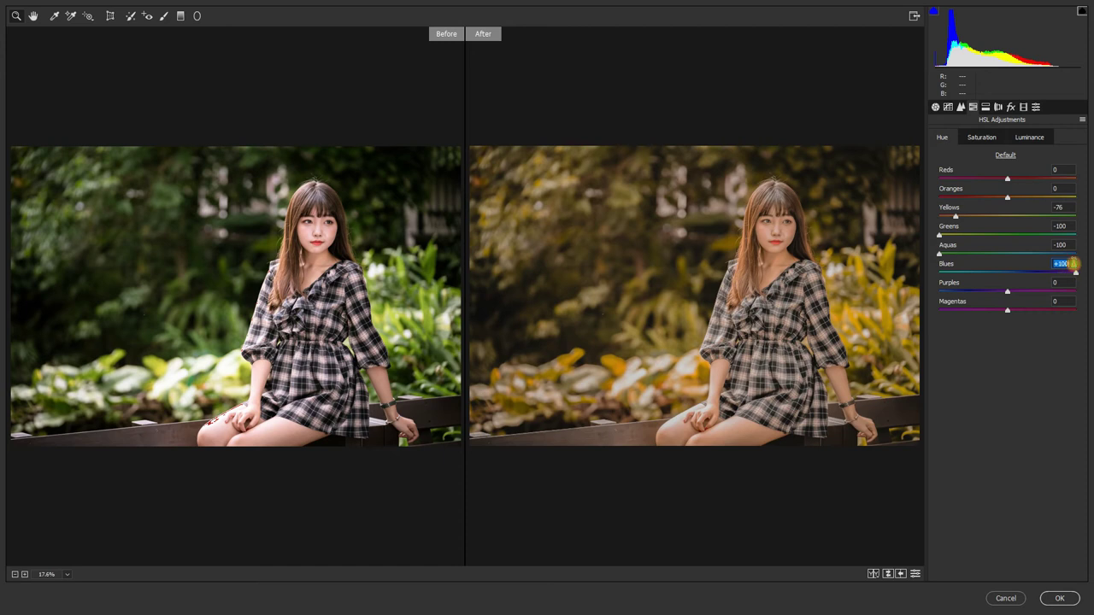
left_click(992, 138)
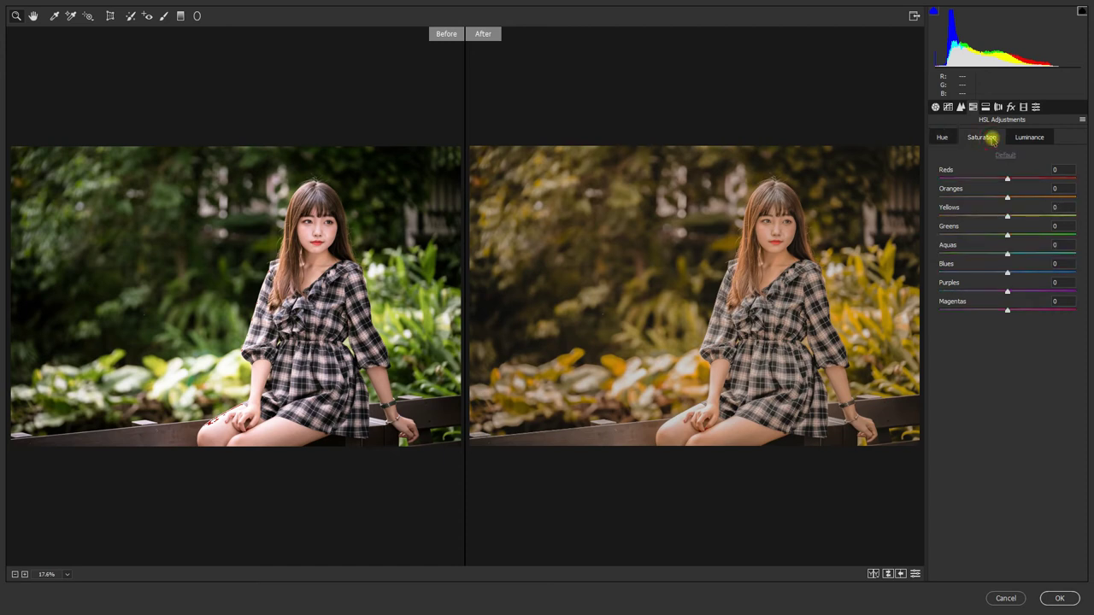
Step: Set HSL Saturation Reds +40, Oranges -30 and Yellows +50
left_click_drag(974, 171, 985, 173)
left_click_drag(984, 173, 986, 173)
left_click(1069, 171)
left_click_drag(994, 188, 976, 189)
left_click_drag(958, 208, 975, 211)
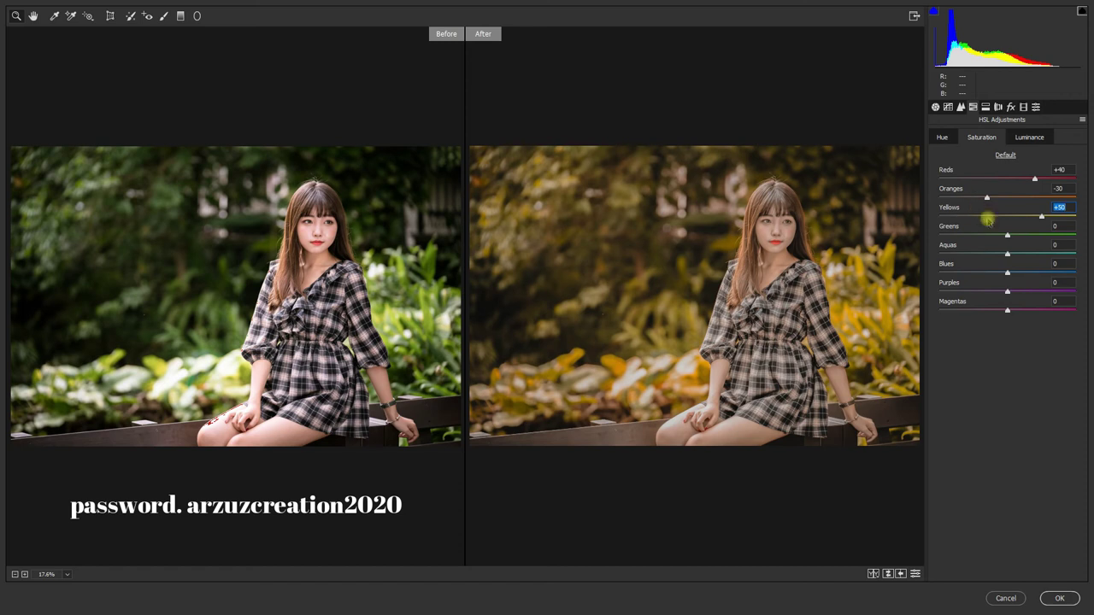
Step: Drop Greens, Aquas and Blues saturation to -100 and Purples to -30
left_click_drag(990, 228, 891, 225)
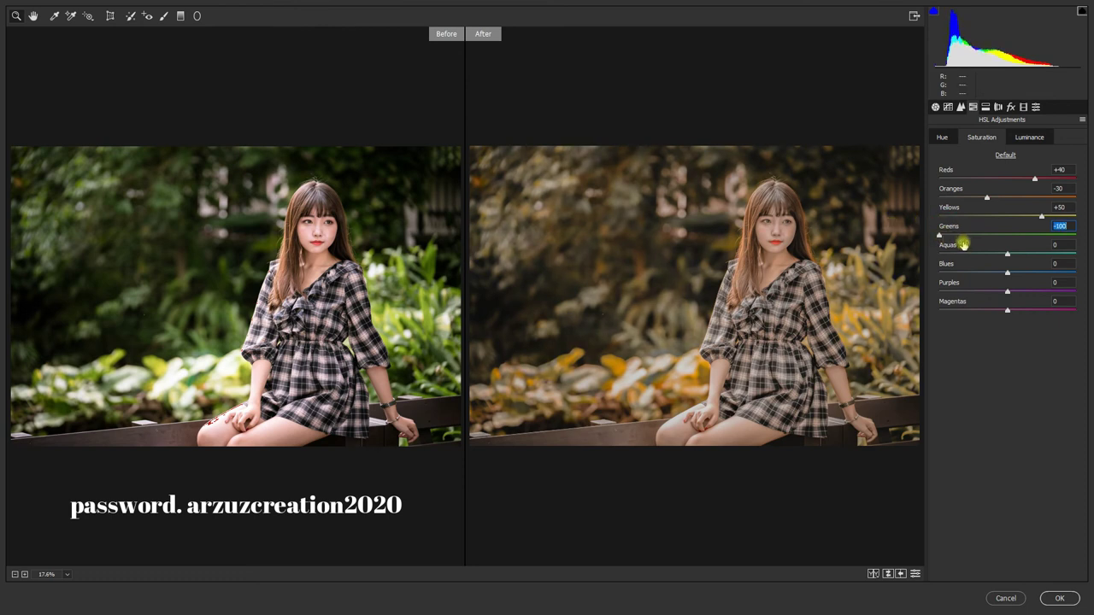
left_click_drag(976, 248, 900, 240)
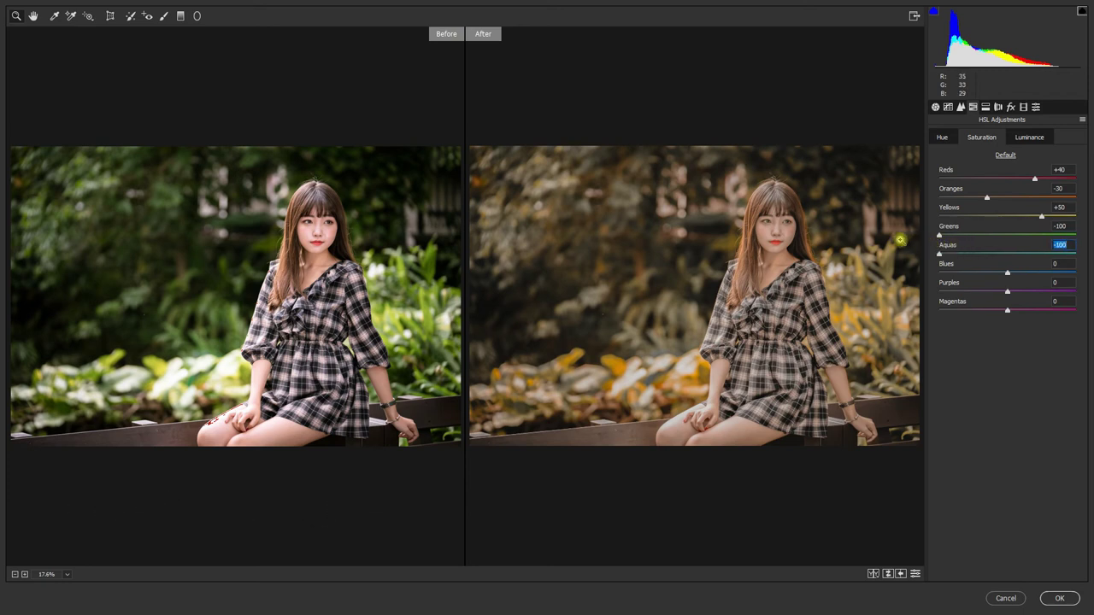
left_click_drag(998, 263, 972, 264)
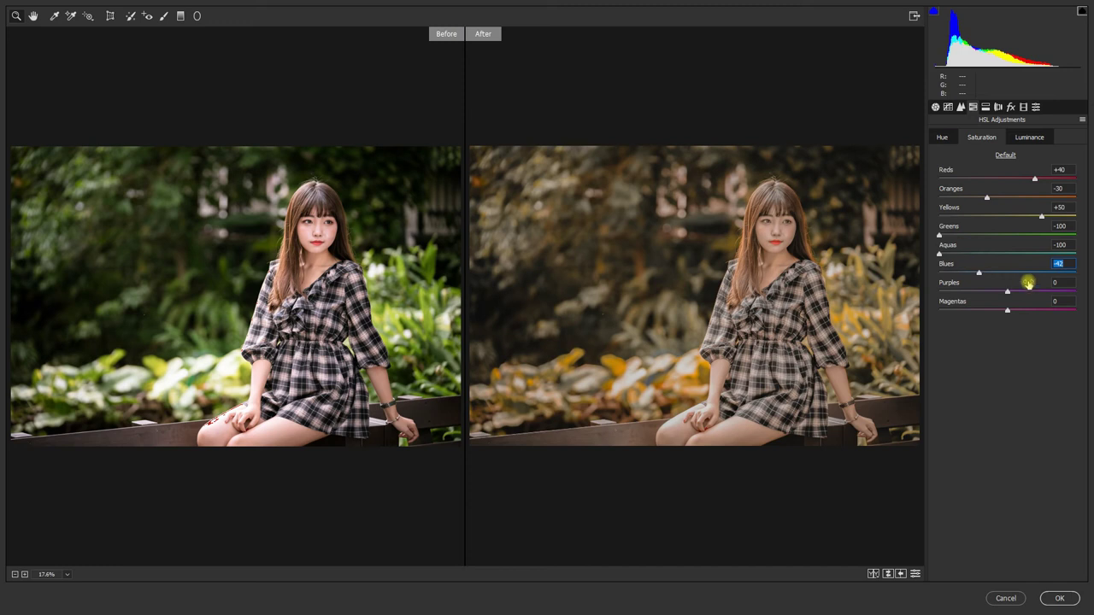
left_click_drag(979, 271, 909, 263)
left_click_drag(996, 287, 976, 284)
Step: Set HSL Luminance Oranges +16 and Yellows -10, then review Saturation and Hue
left_click(1029, 137)
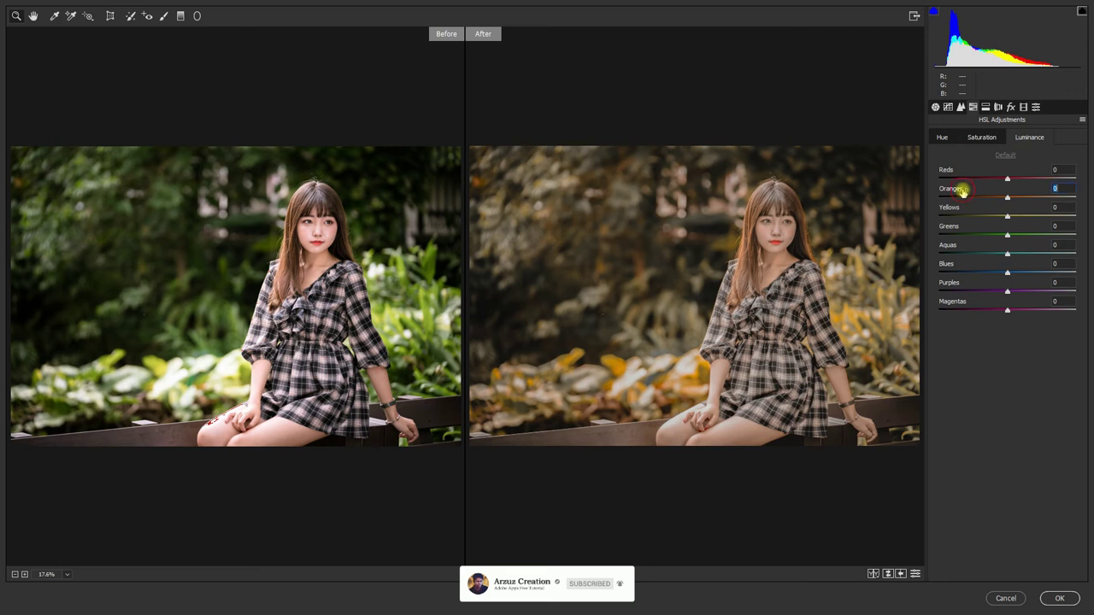
left_click_drag(962, 191, 973, 191)
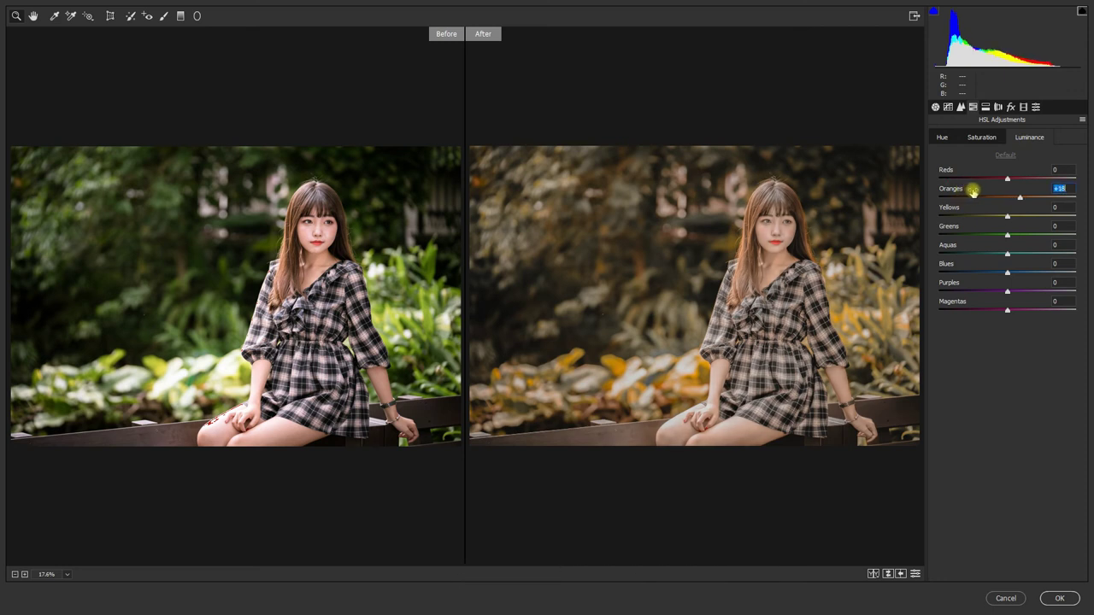
left_click_drag(972, 193, 989, 210)
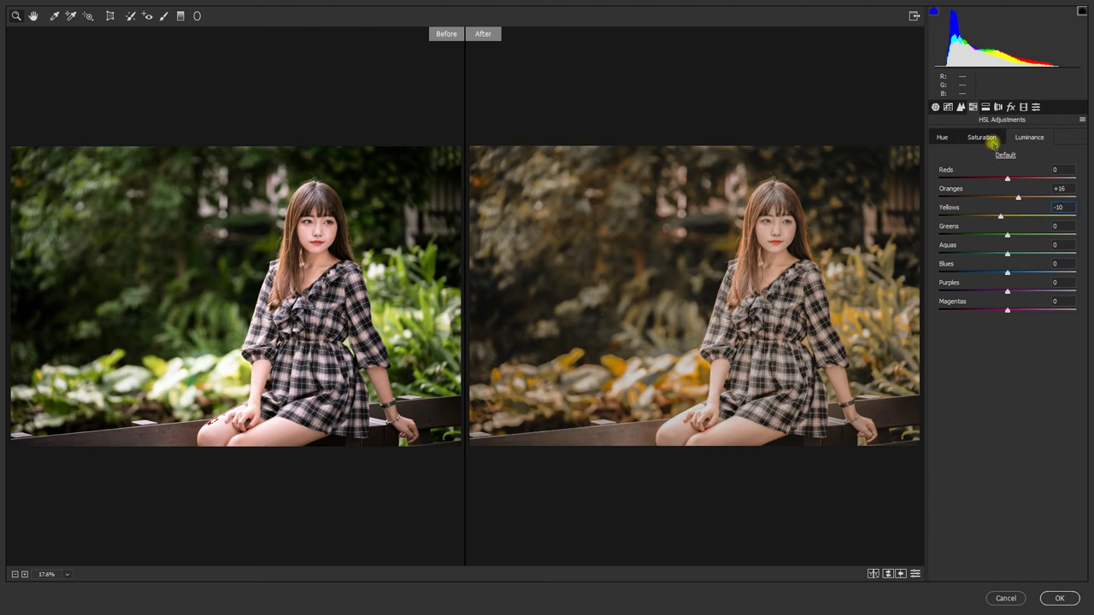
left_click(985, 140)
left_click(944, 137)
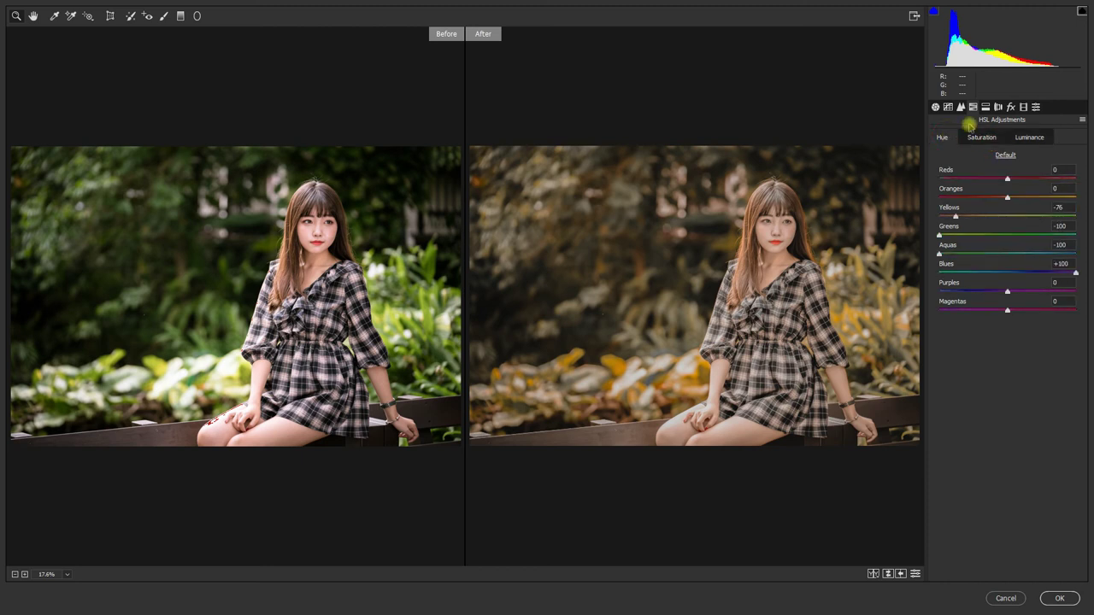
Step: Add a post-crop vignette: Amount -10, Midpoint 35, Roundness +15, Feather 33
left_click(986, 107)
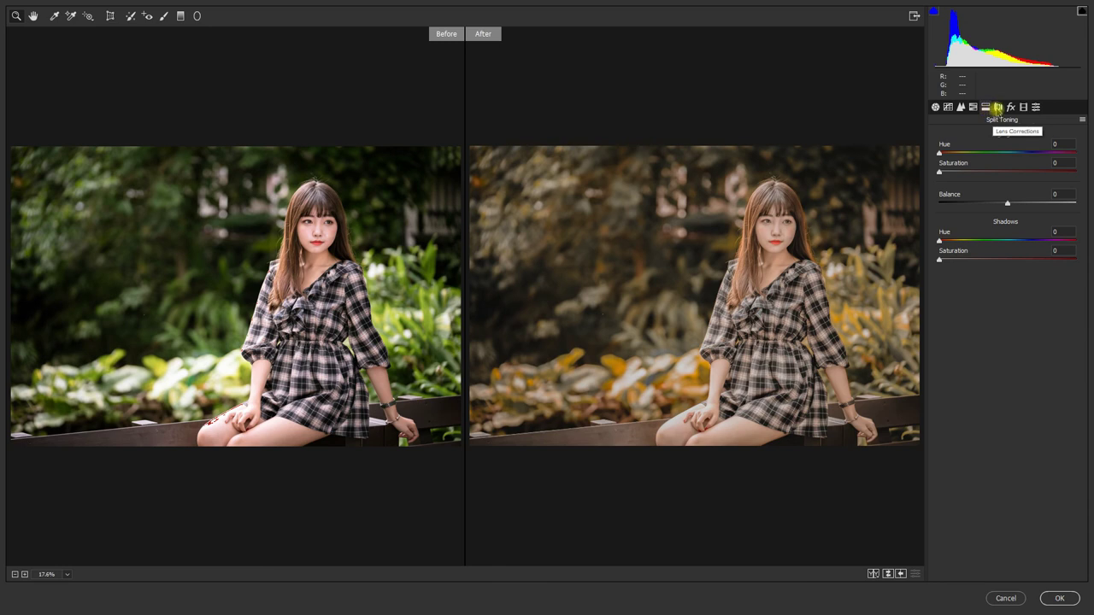
left_click(997, 107)
left_click(1011, 107)
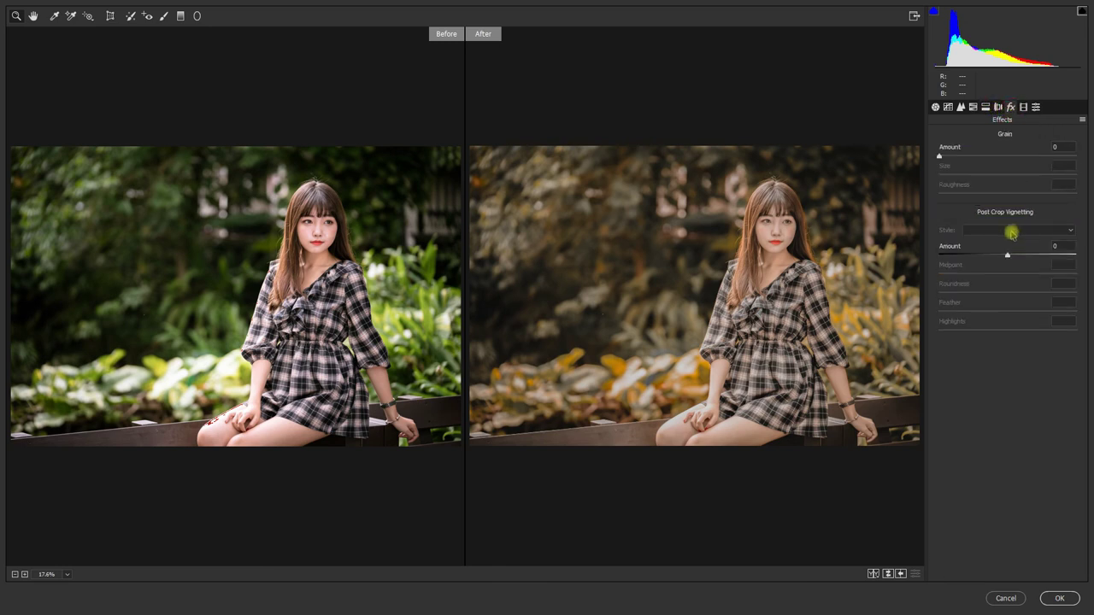
left_click_drag(999, 245, 961, 266)
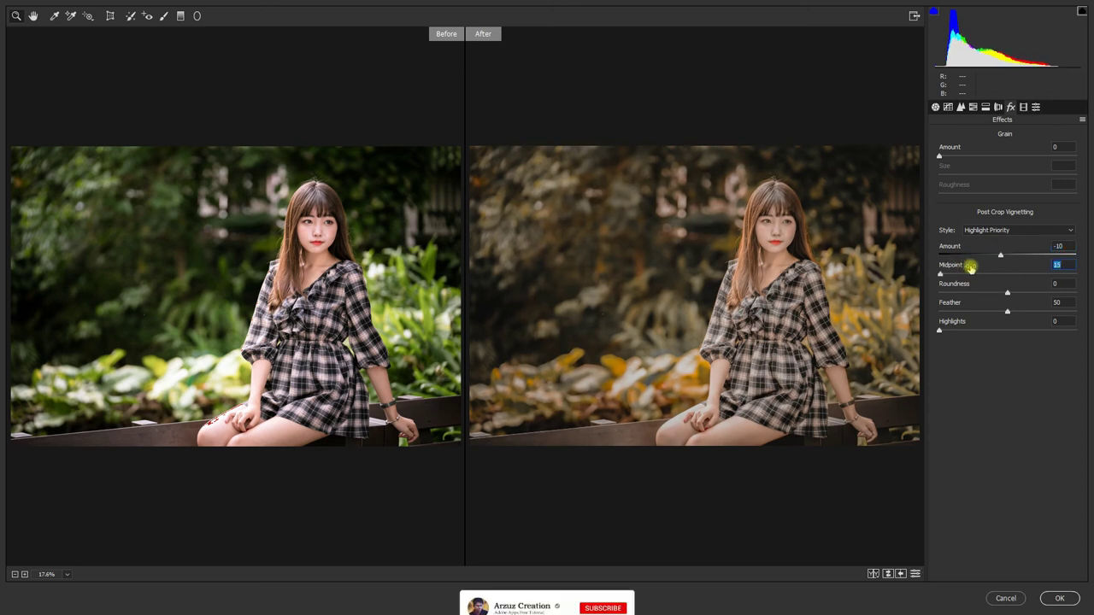
mouse_move(961, 266)
left_mouse_down()
mouse_move(1002, 267)
mouse_move(970, 268)
mouse_move(967, 286)
mouse_move(981, 287)
mouse_move(913, 288)
mouse_move(958, 289)
left_mouse_up()
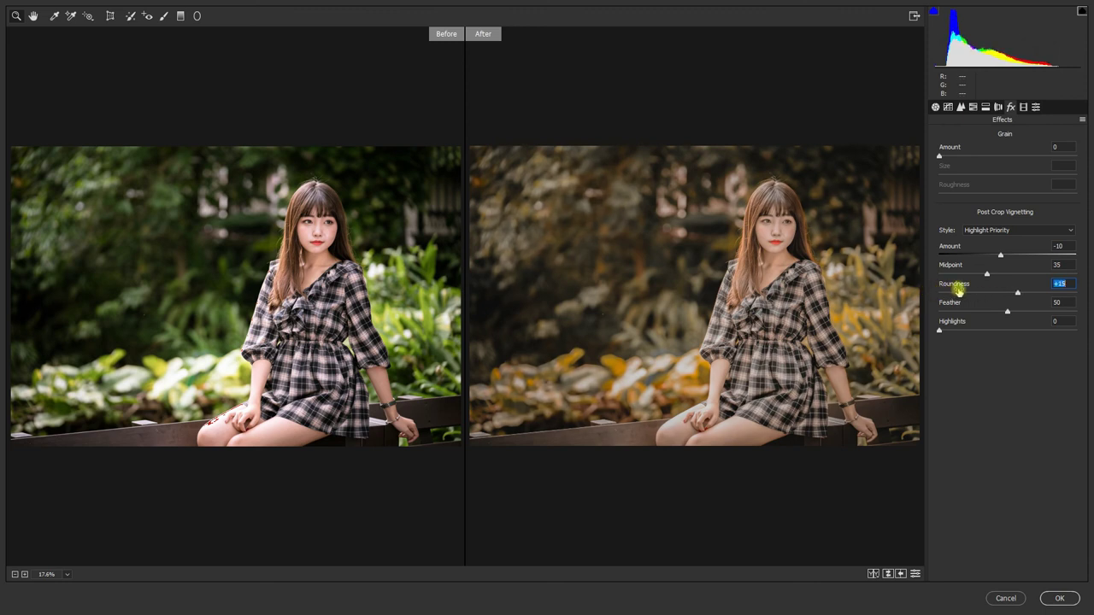
mouse_move(974, 306)
left_mouse_down()
mouse_move(947, 308)
mouse_move(999, 306)
mouse_move(960, 309)
left_mouse_up()
Step: Apply the brown-orange Camera Raw grade, then toggle the duplicate layer to compare against the green original
left_click(1058, 599)
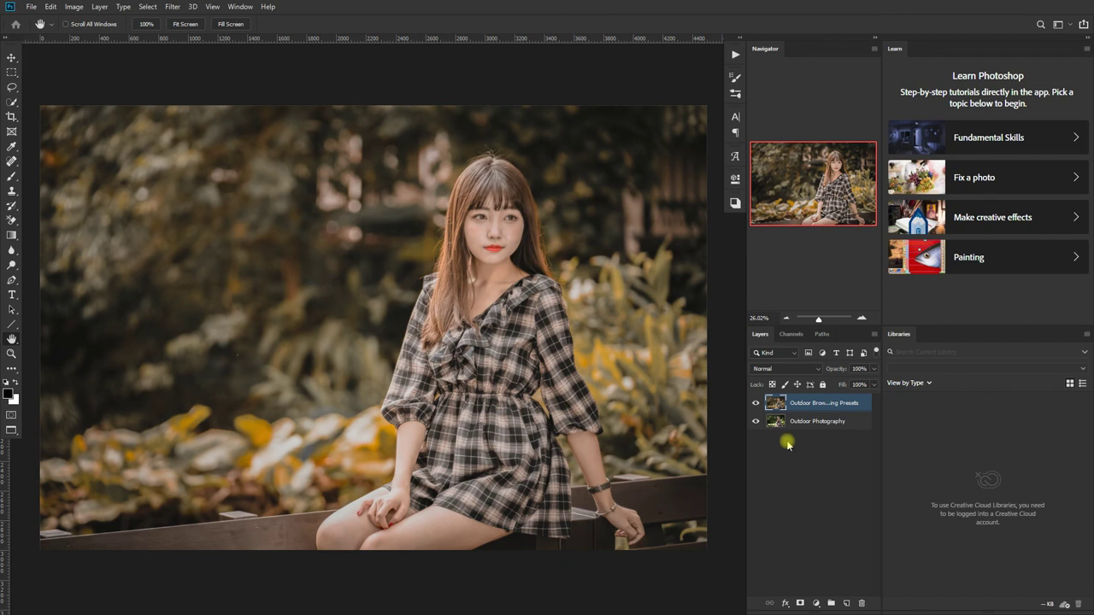
left_click(754, 404)
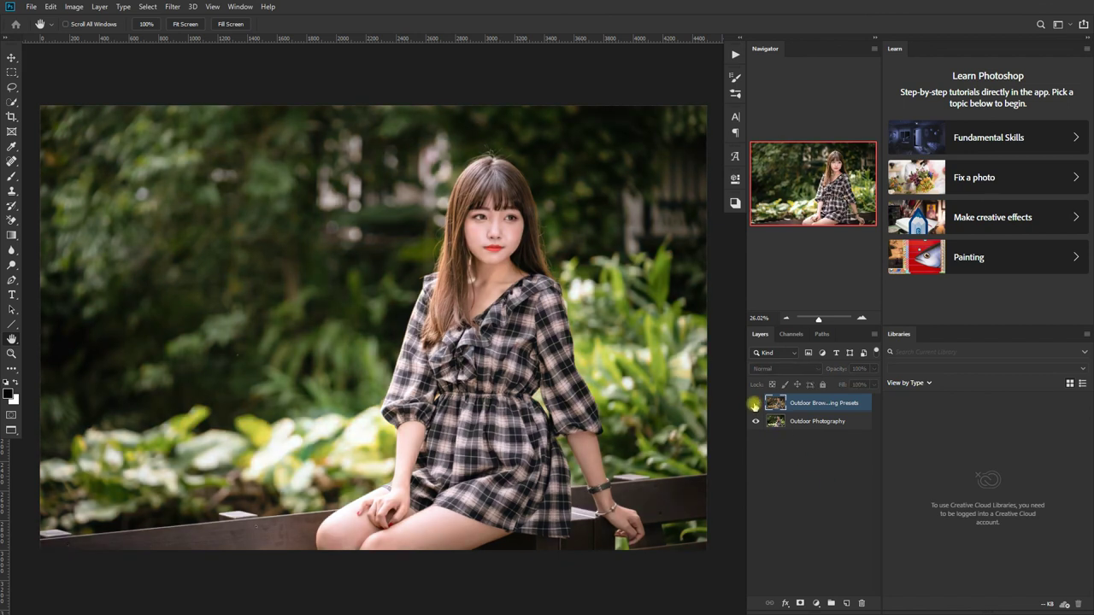
left_click(754, 404)
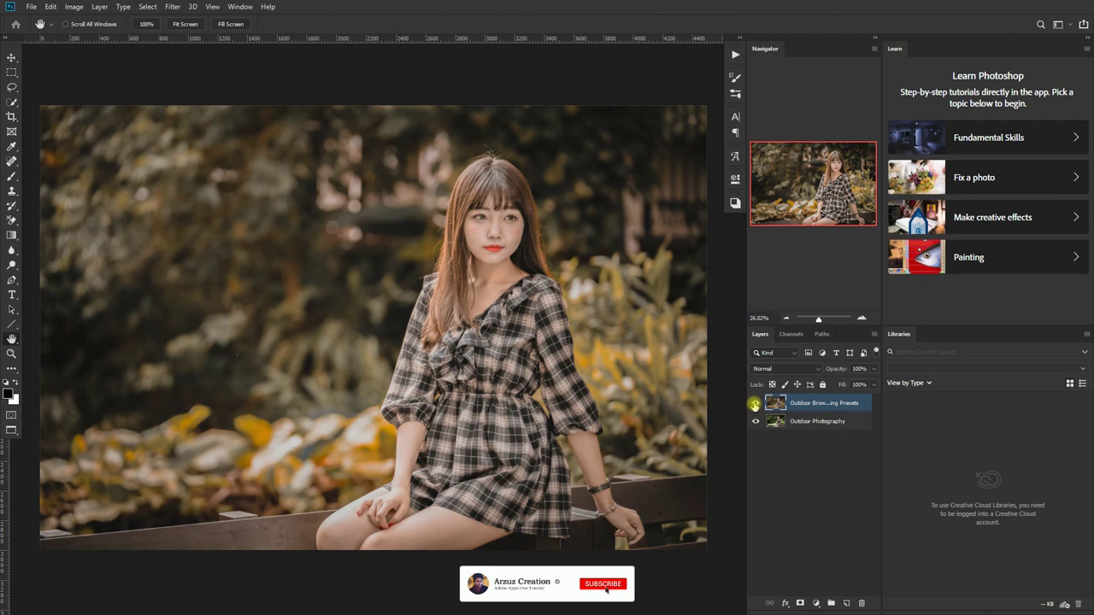
left_click(754, 404)
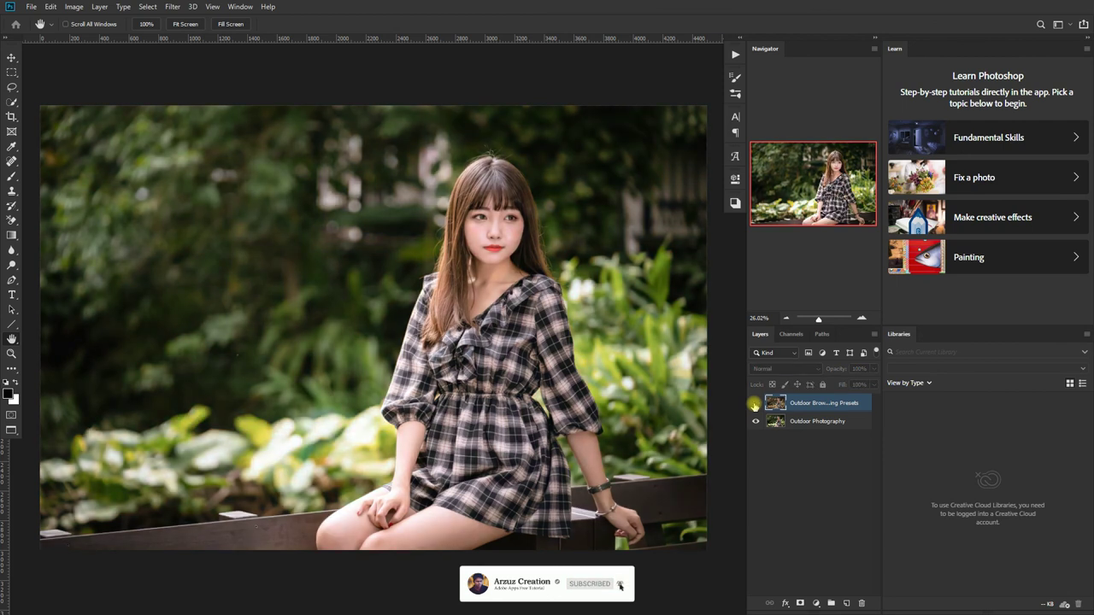
left_click(755, 404)
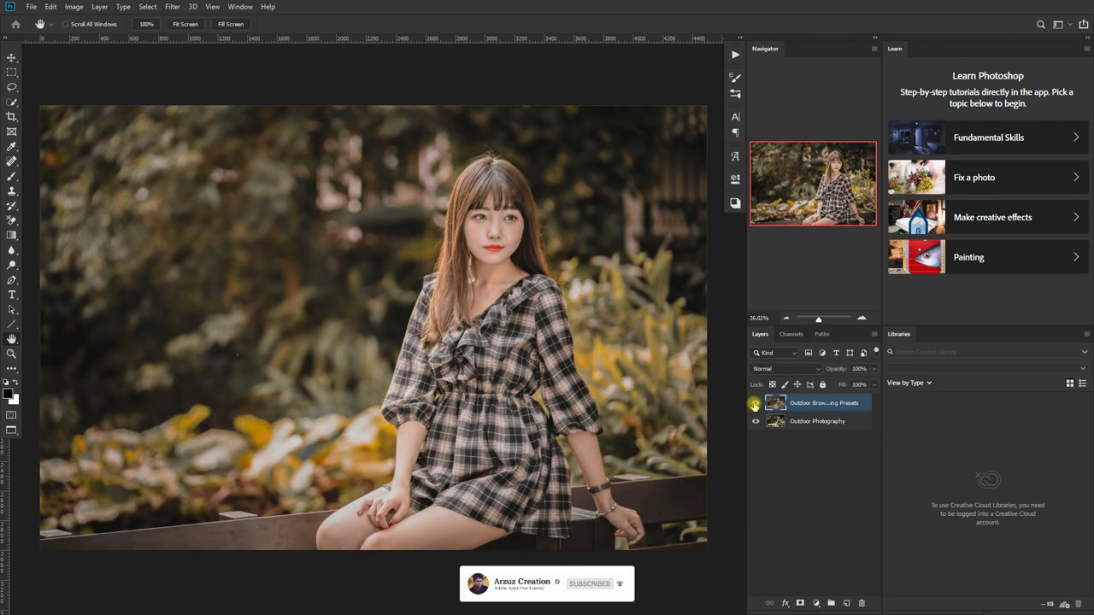
left_click(755, 404)
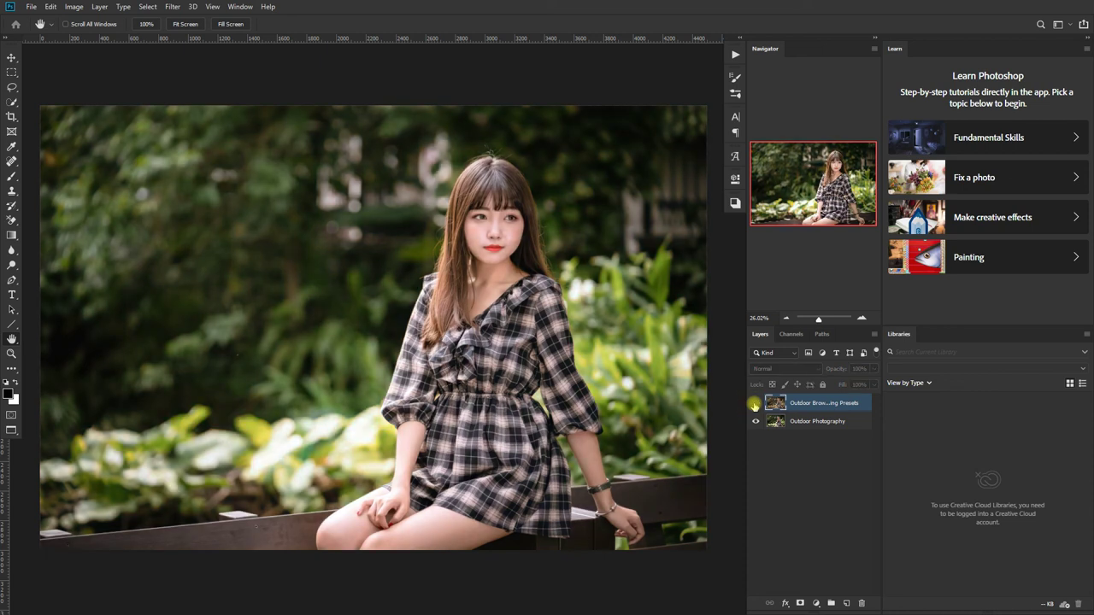
left_click(755, 404)
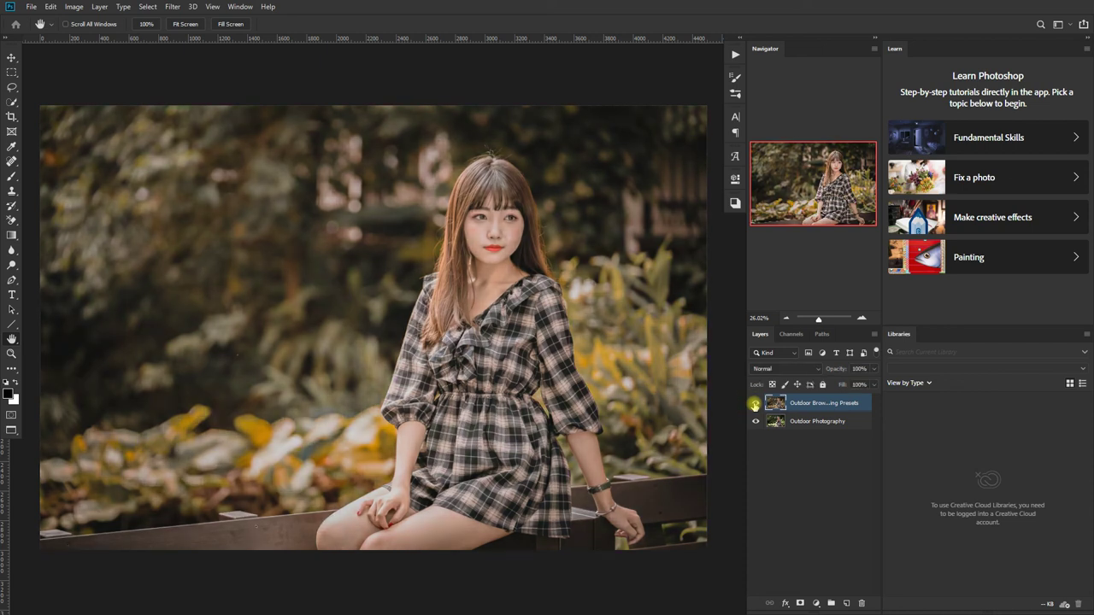